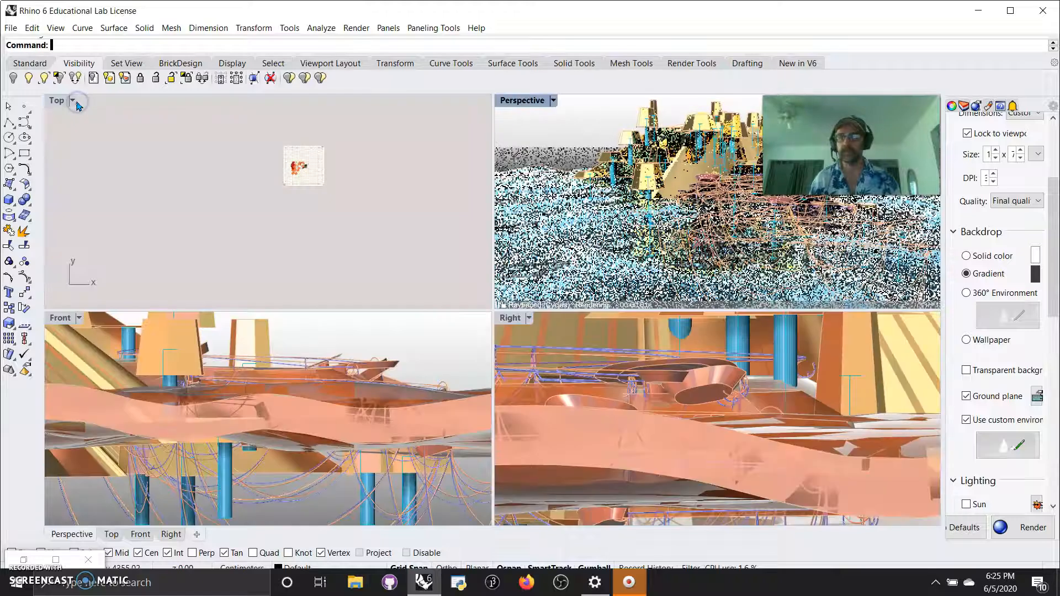
# - Fit all viewports to the model's extents and examine the structure up close in the Top and Perspective views
pyautogui.click(34, 64)
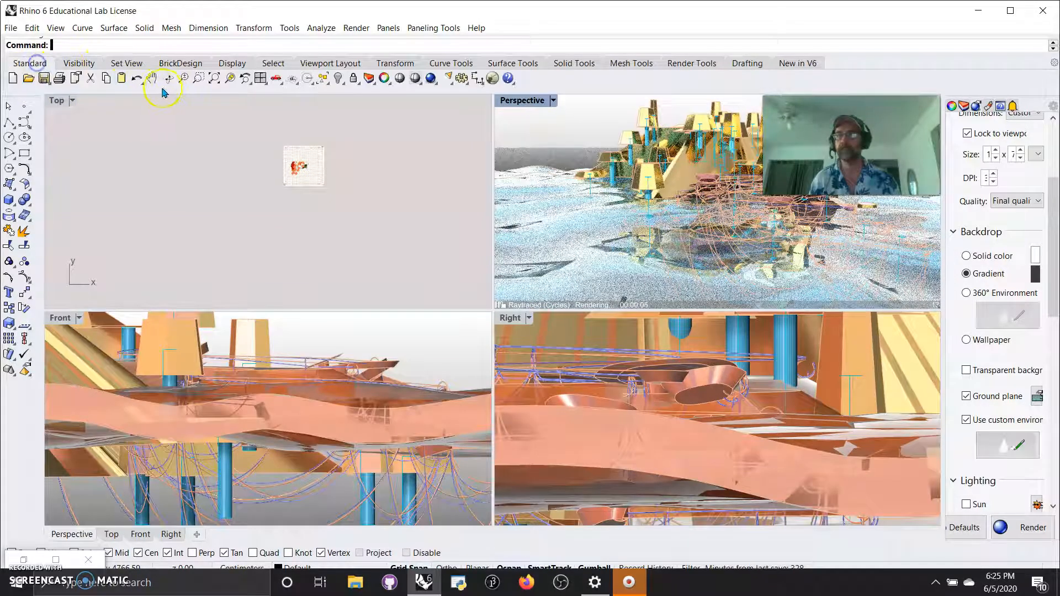
pyautogui.rightClick(215, 79)
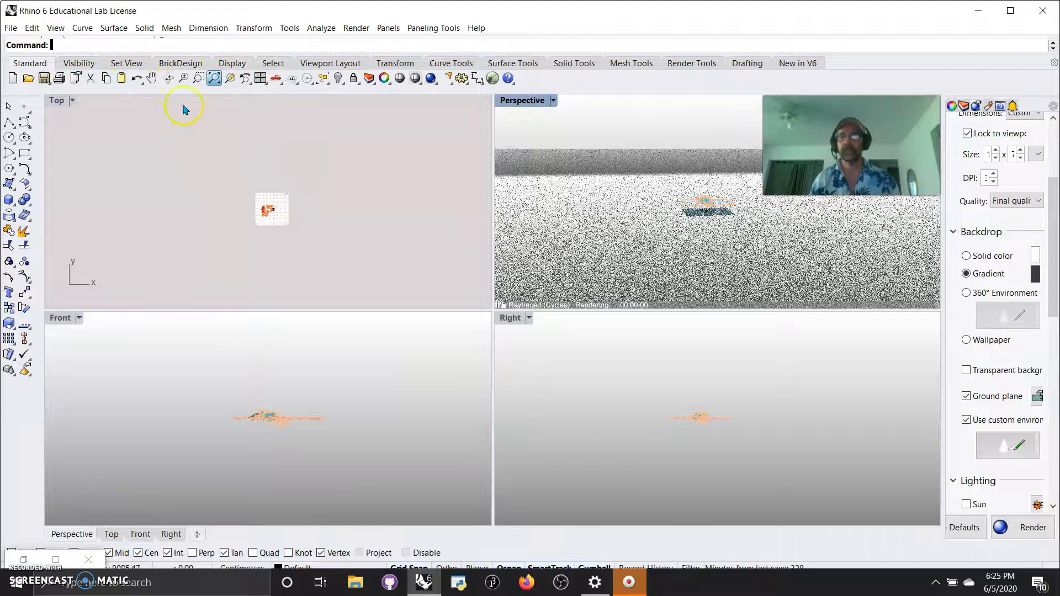
pyautogui.scroll(10, 269, 210)
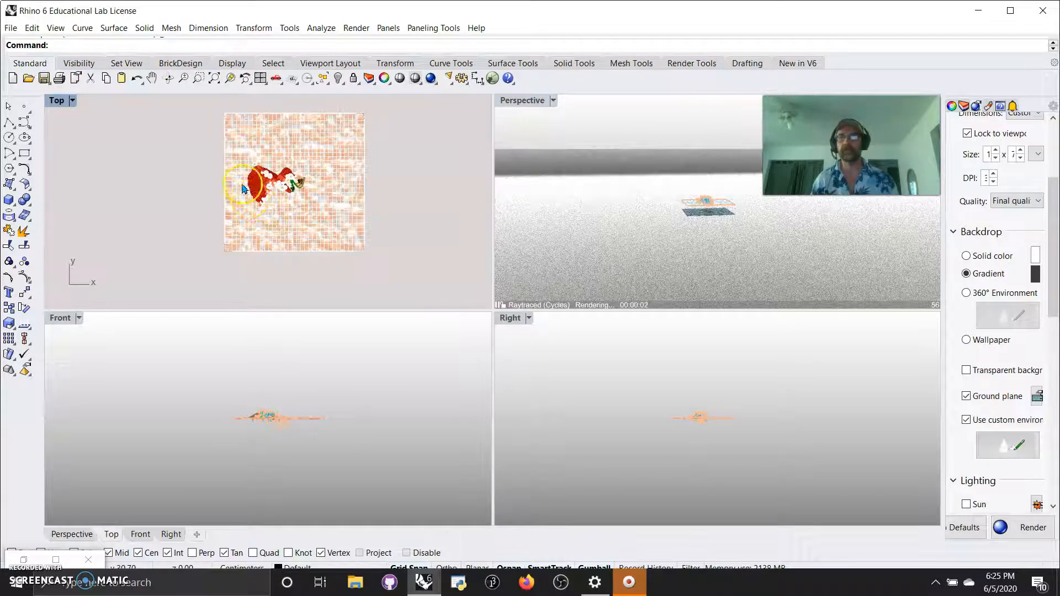
pyautogui.scroll(10, 285, 178)
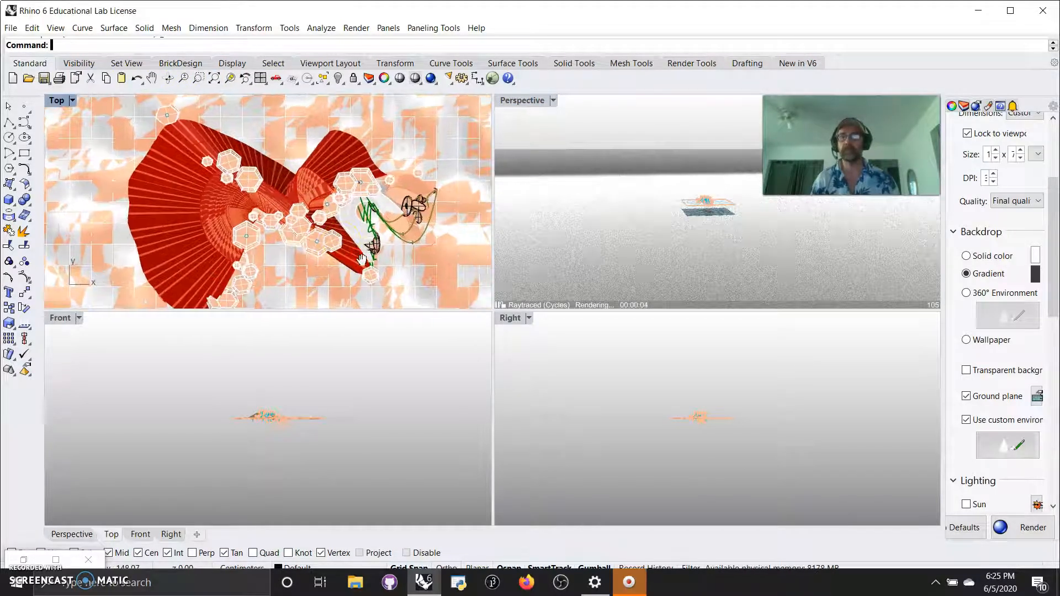
pyautogui.scroll(2, 323, 232)
pyautogui.scroll(4, 409, 200)
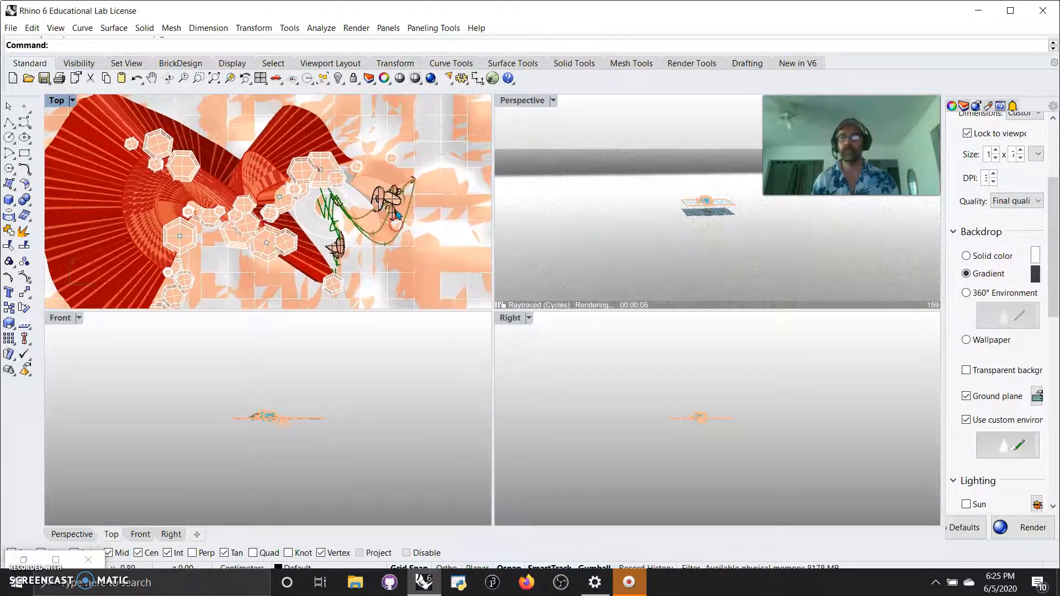
pyautogui.scroll(3, 653, 241)
pyautogui.scroll(3, 718, 207)
pyautogui.scroll(5, 699, 187)
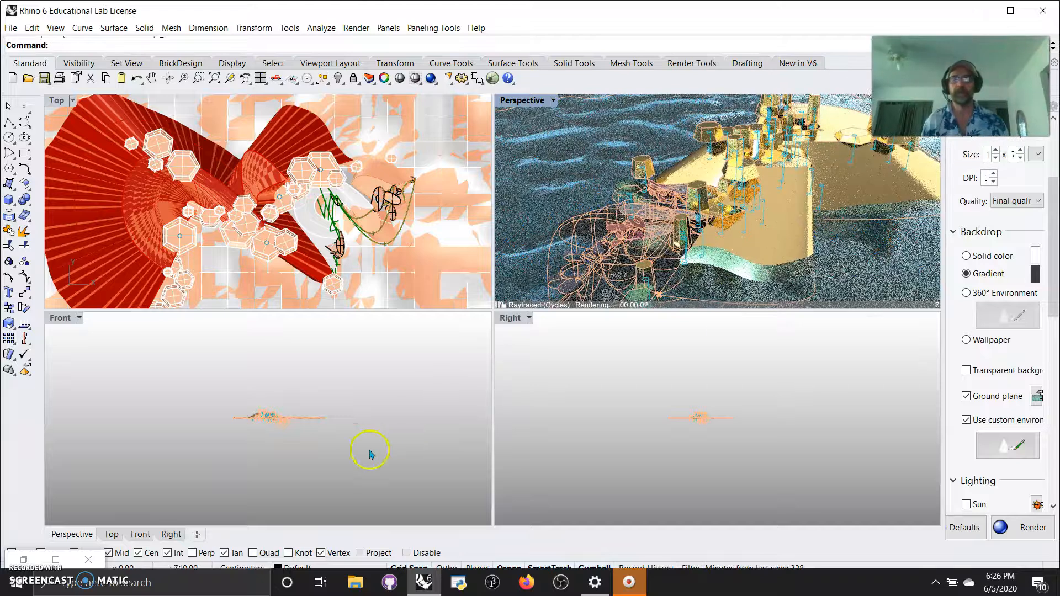
# - Examine the towers, columns and wavy surface up close in the Front and Right views
pyautogui.scroll(12, 283, 400)
pyautogui.moveTo(237, 519); pyautogui.dragTo(239, 465, button='right')
pyautogui.scroll(10, 239, 469)
pyautogui.scroll(-3, 257, 433)
pyautogui.scroll(15, 679, 428)
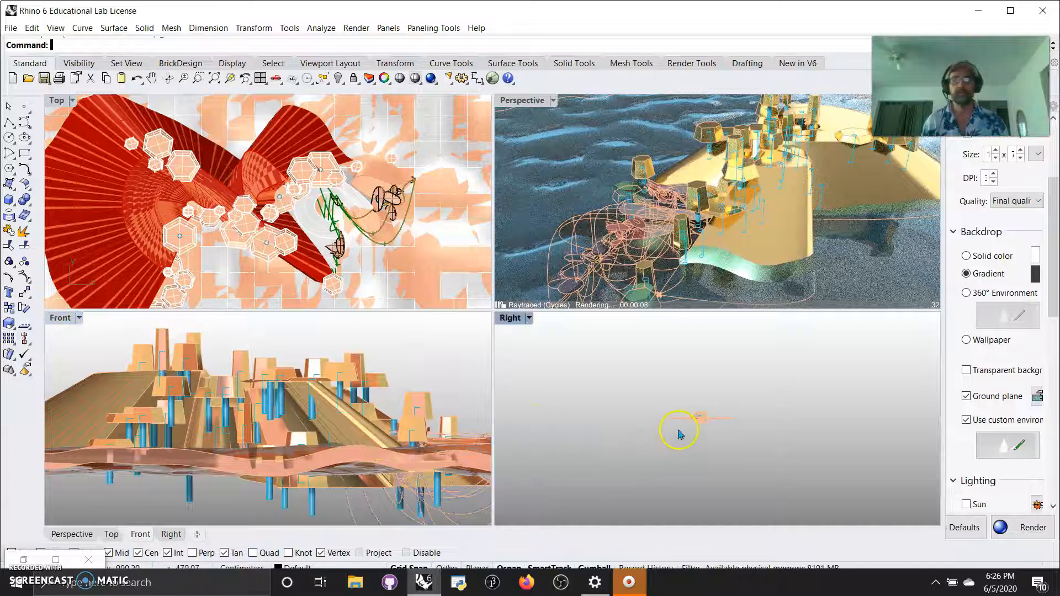
pyautogui.scroll(10, 732, 421)
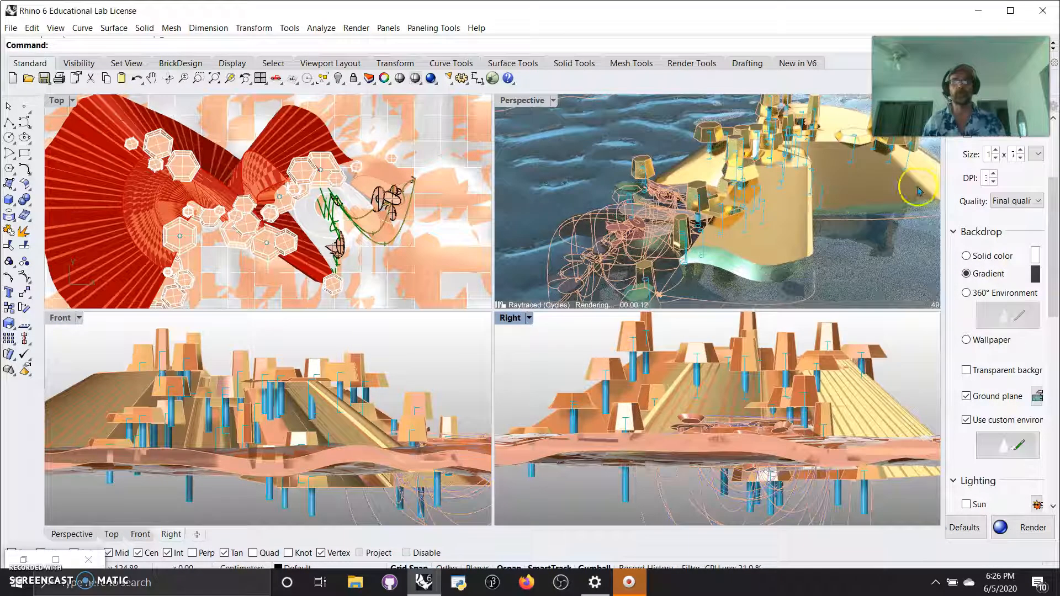
# - Arrange the Rhino and Grasshopper windows side by side and fit the whole Grasshopper definition in its canvas
pyautogui.doubleClick(743, 18)
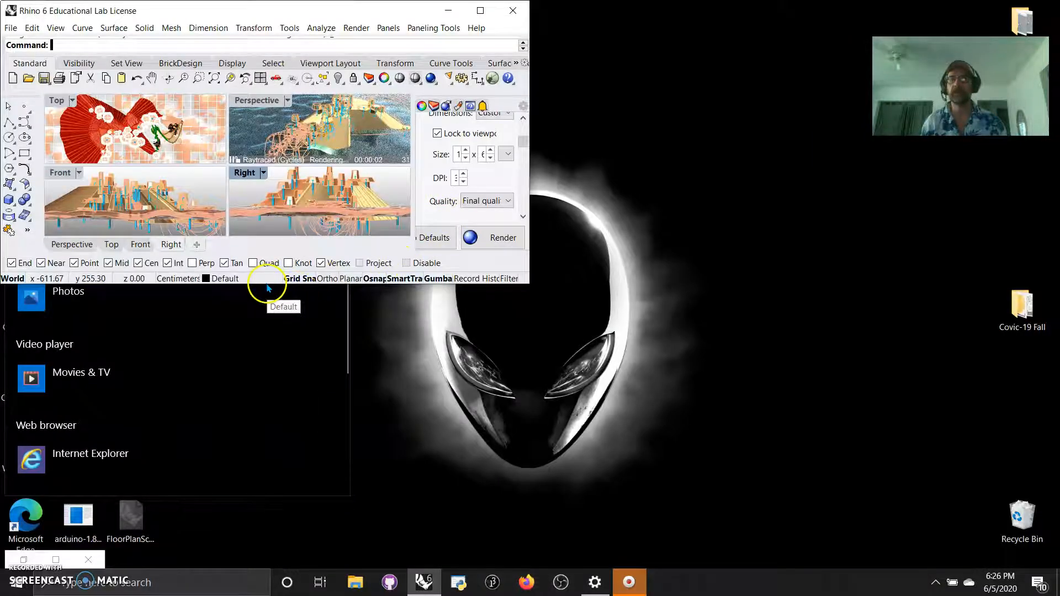
pyautogui.doubleClick(267, 284)
pyautogui.click(320, 450)
pyautogui.click(693, 296)
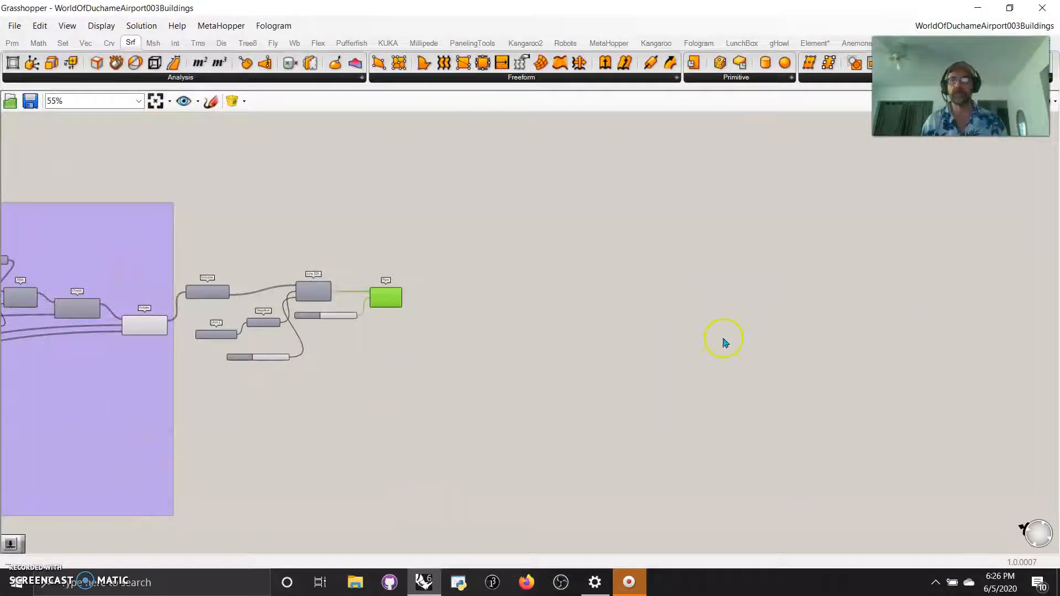
pyautogui.click(156, 100)
pyautogui.click(33, 147)
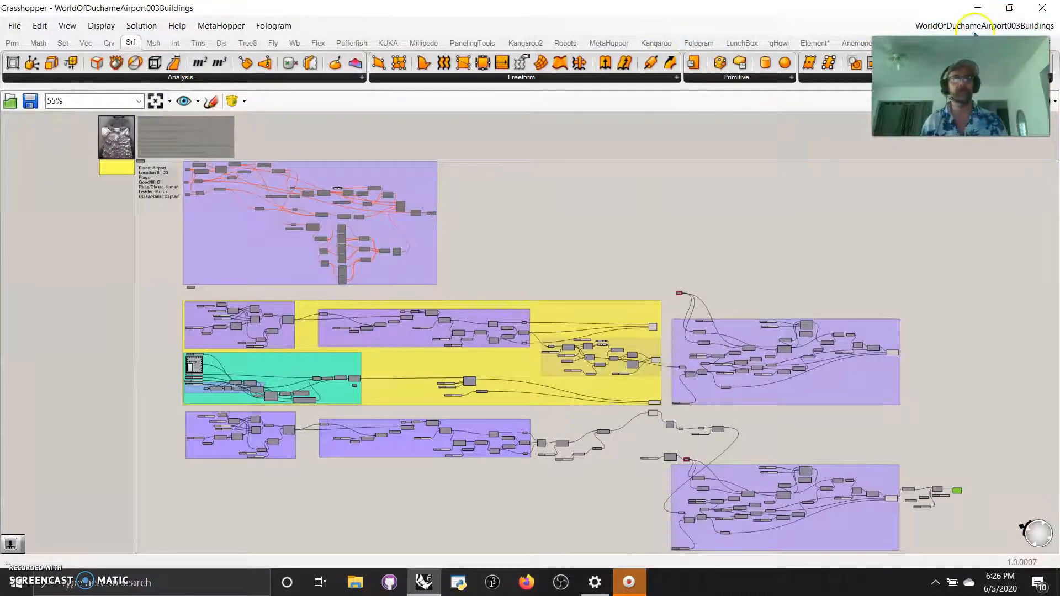
pyautogui.click(1010, 7)
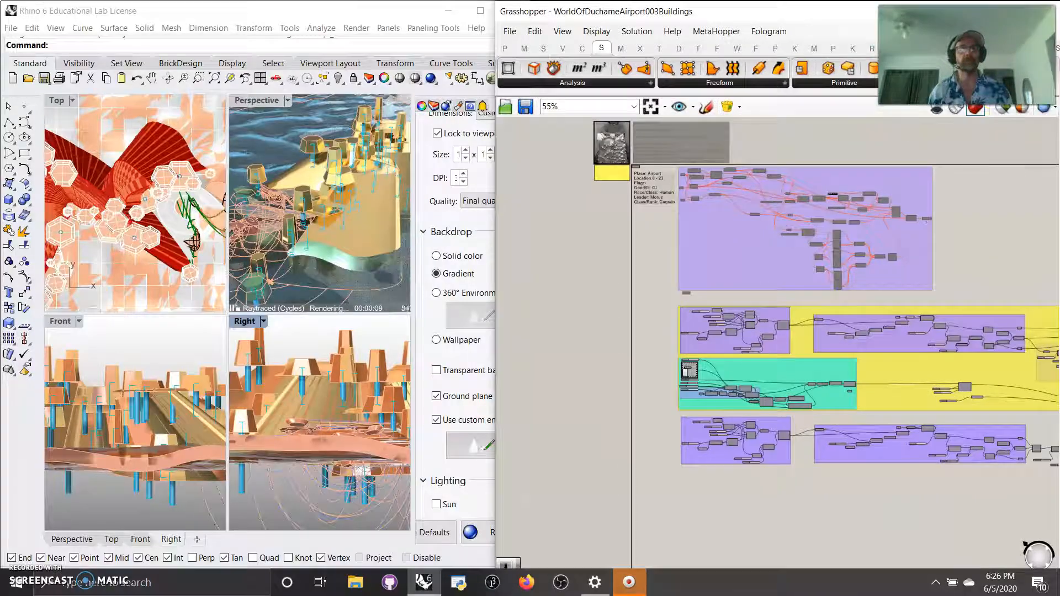
pyautogui.click(651, 106)
pyautogui.click(785, 285)
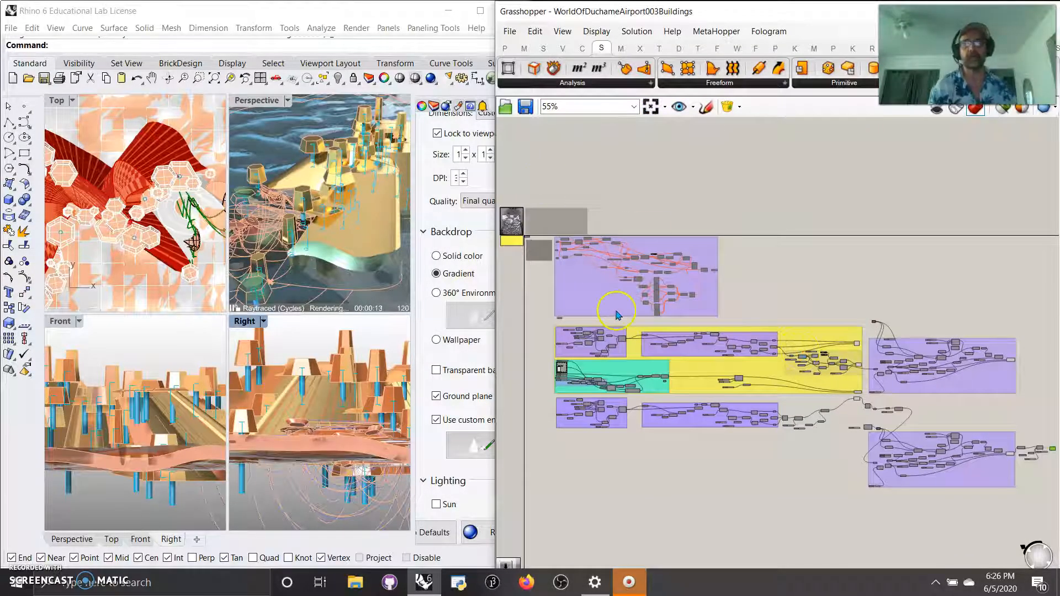
# - Set the Perspective viewport to Shaded display and maximize it to show the structure from the side with the curved strips
pyautogui.click(430, 198)
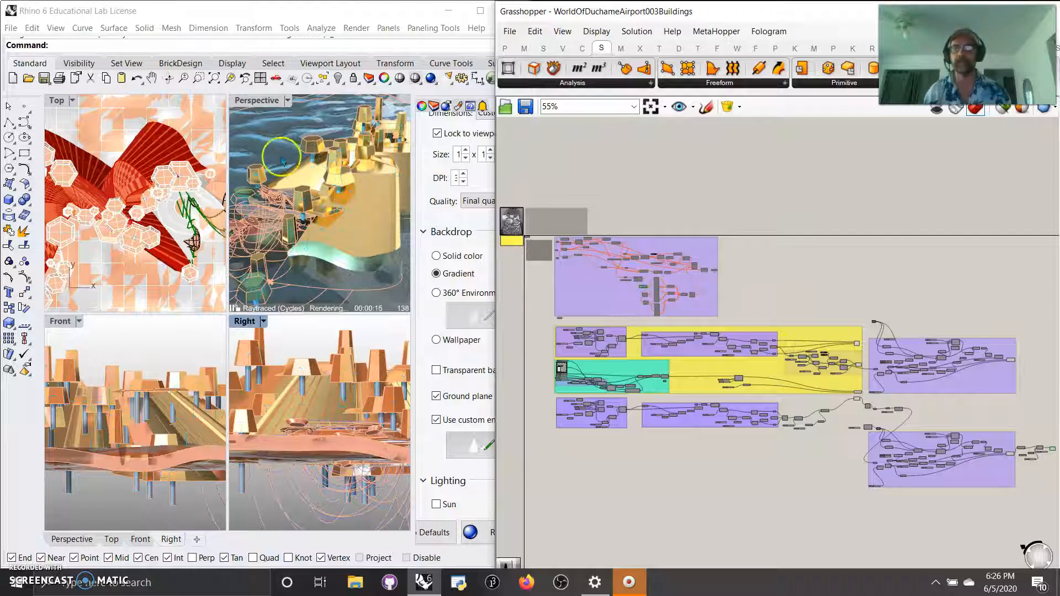
pyautogui.click(241, 100)
pyautogui.click(276, 138)
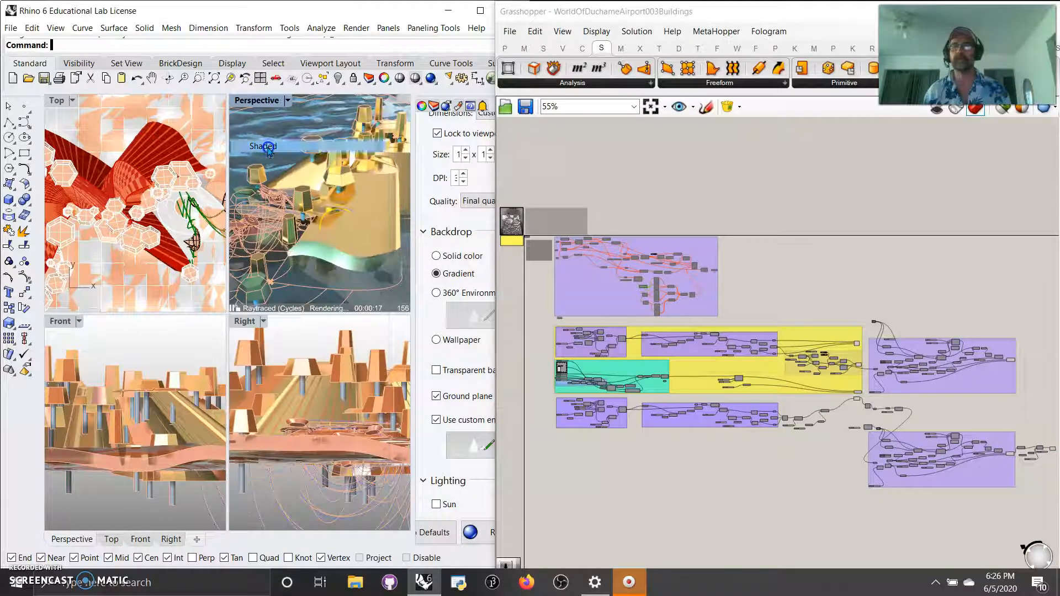
pyautogui.click(318, 232)
pyautogui.doubleClick(256, 101)
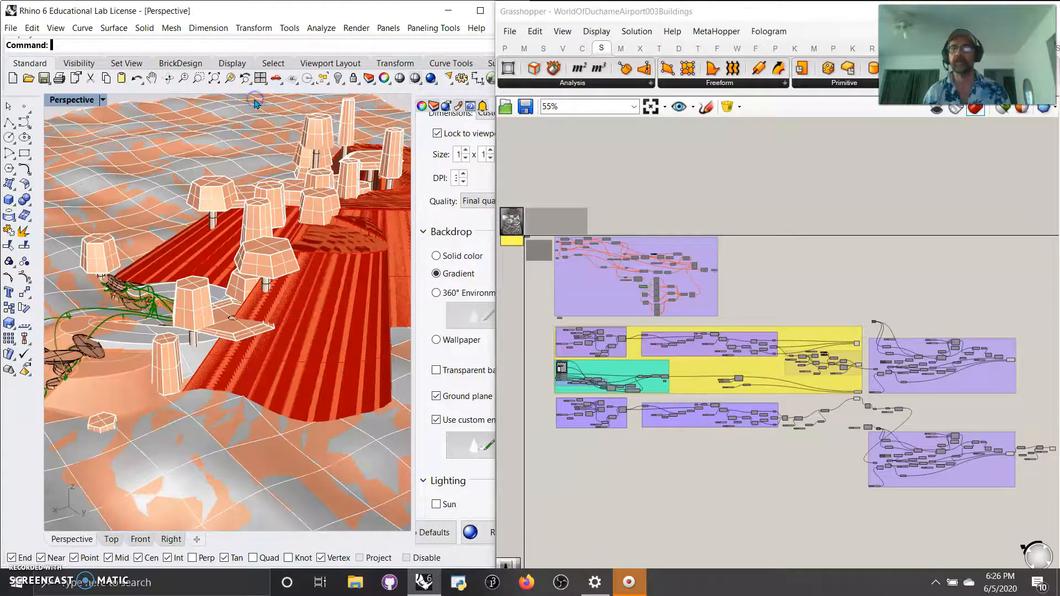
pyautogui.moveTo(243, 370); pyautogui.dragTo(367, 342, button='right')
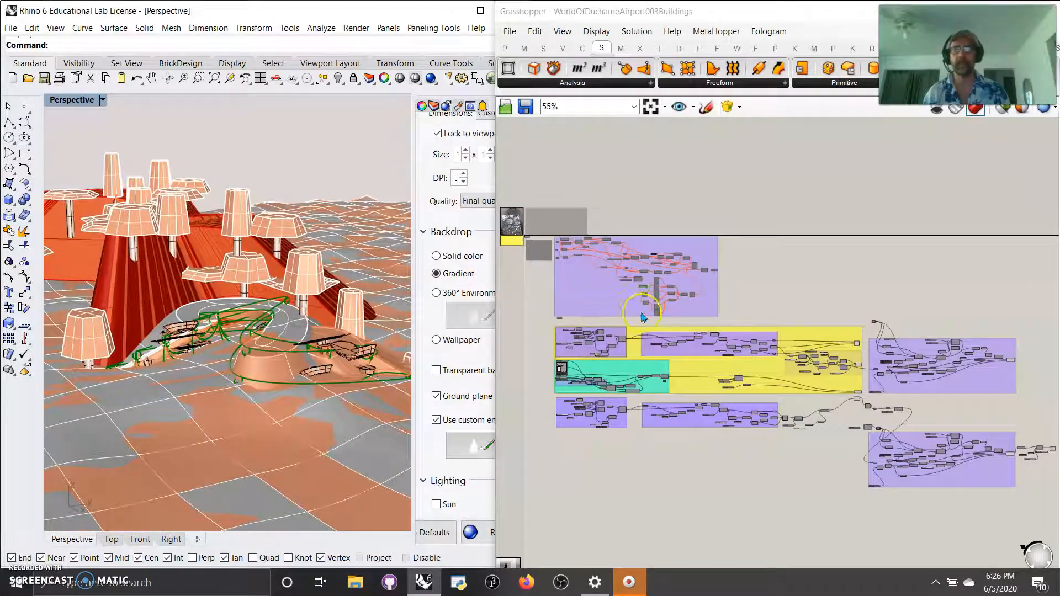
# - Limit the Grasshopper preview to selected components and hide all objects in the Rhino model
pyautogui.click(643, 318)
pyautogui.scroll(5, 643, 317)
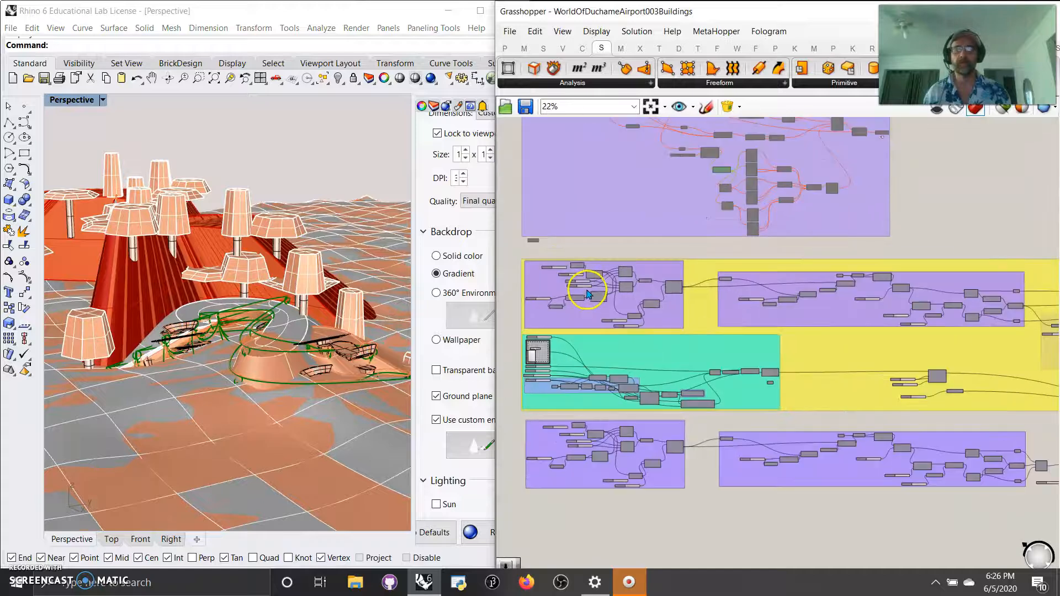
pyautogui.scroll(7, 628, 308)
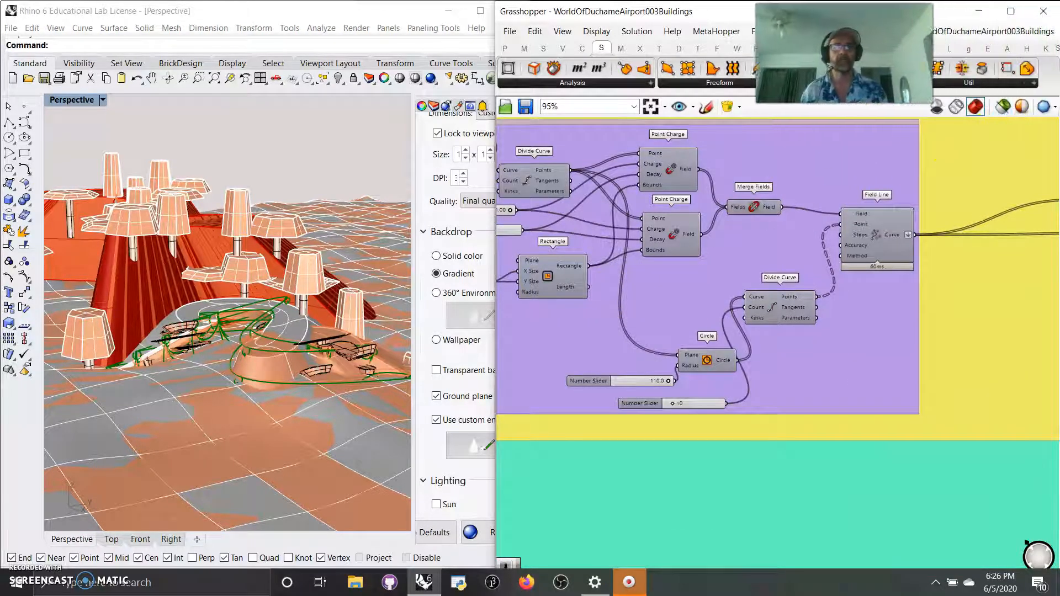
pyautogui.click(995, 111)
pyautogui.click(79, 64)
pyautogui.hotkey('ctrl', 'a')
pyautogui.click(13, 78)
# - Preview the Field Line component of the point-charge group and look through the available Field components
pyautogui.scroll(6, 227, 300)
pyautogui.moveTo(832, 340); pyautogui.dragTo(1027, 416, button='right')
pyautogui.click(820, 221)
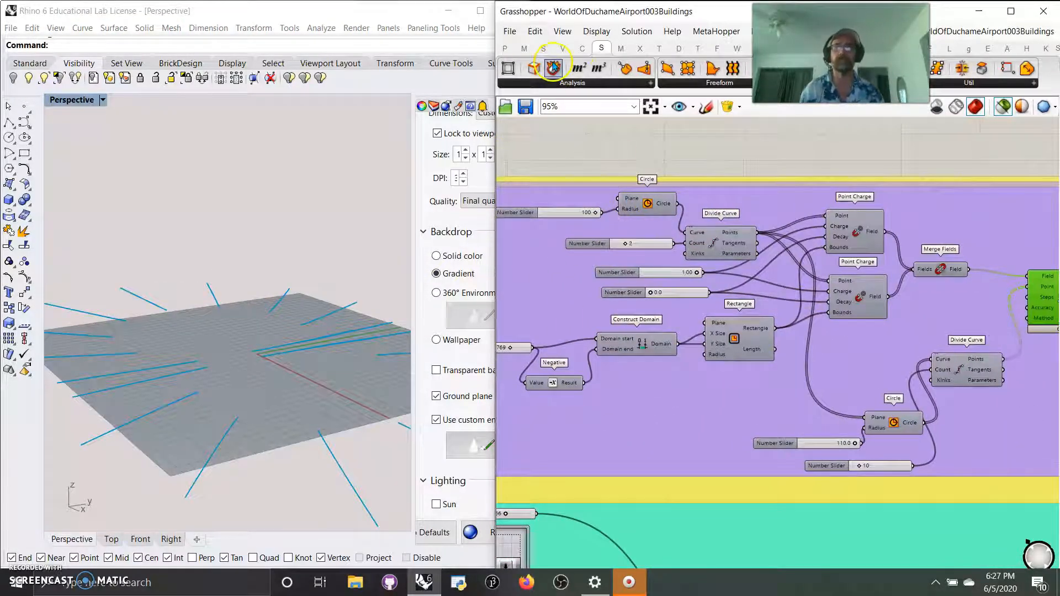
pyautogui.click(563, 49)
pyautogui.click(522, 88)
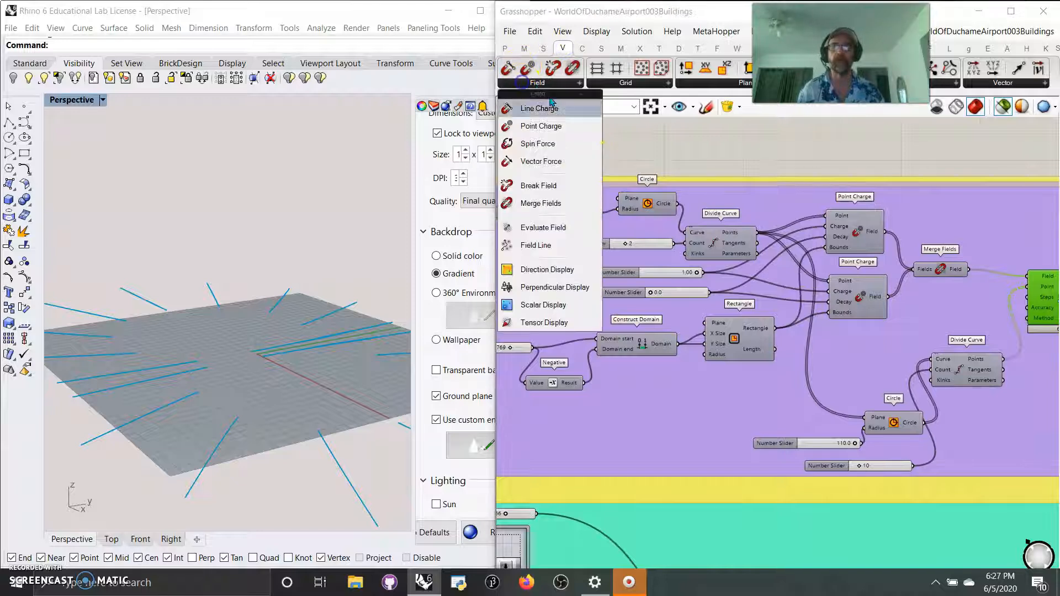
pyautogui.scroll(-6, 689, 417)
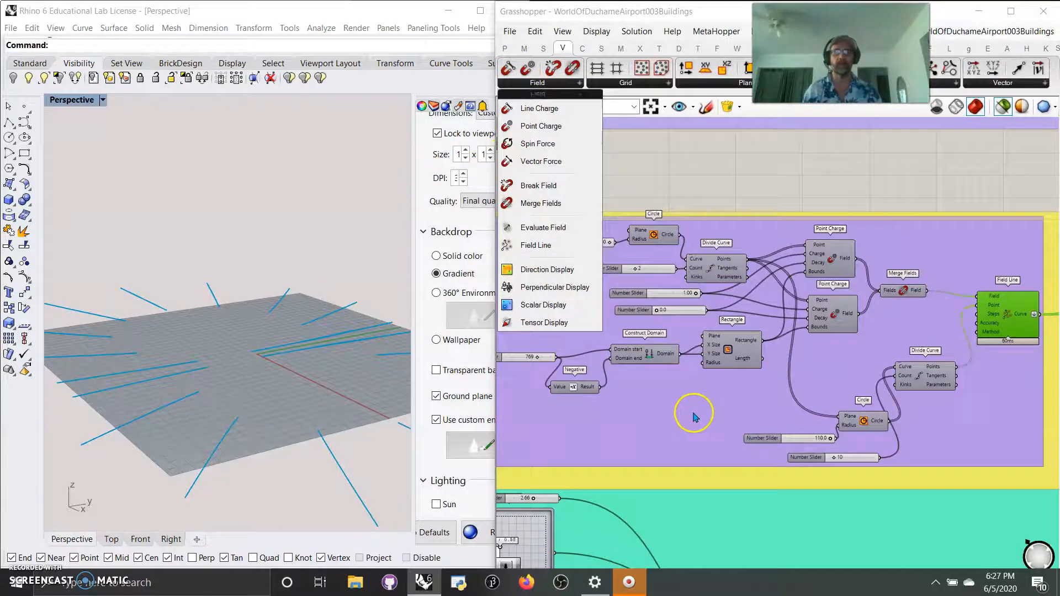
# - Preview the Loft of the adjoining purple group, followed by its upper and lower Geometry outputs
pyautogui.scroll(5, 833, 298)
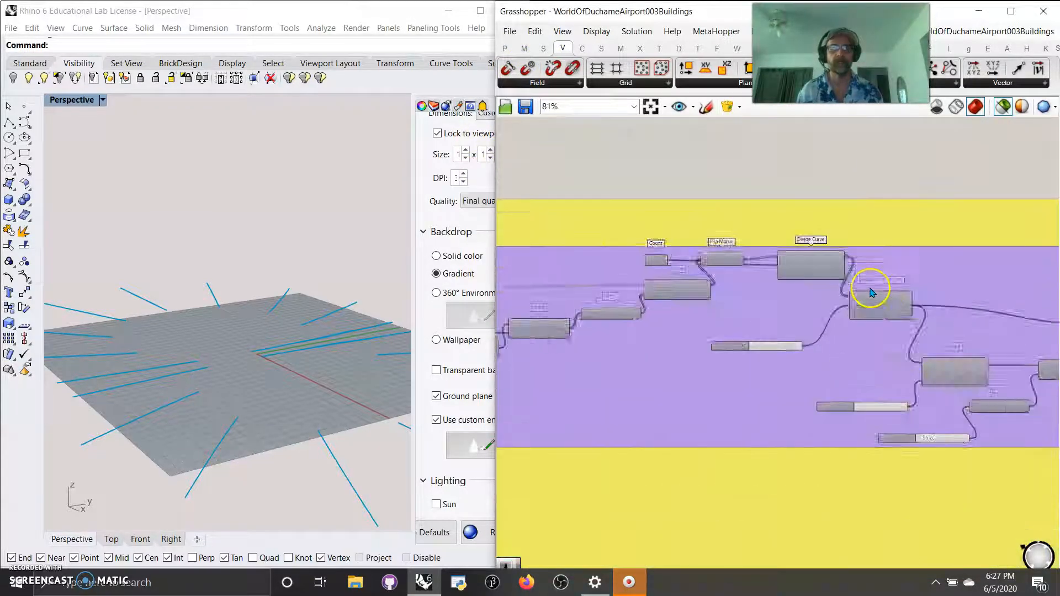
pyautogui.click(825, 331)
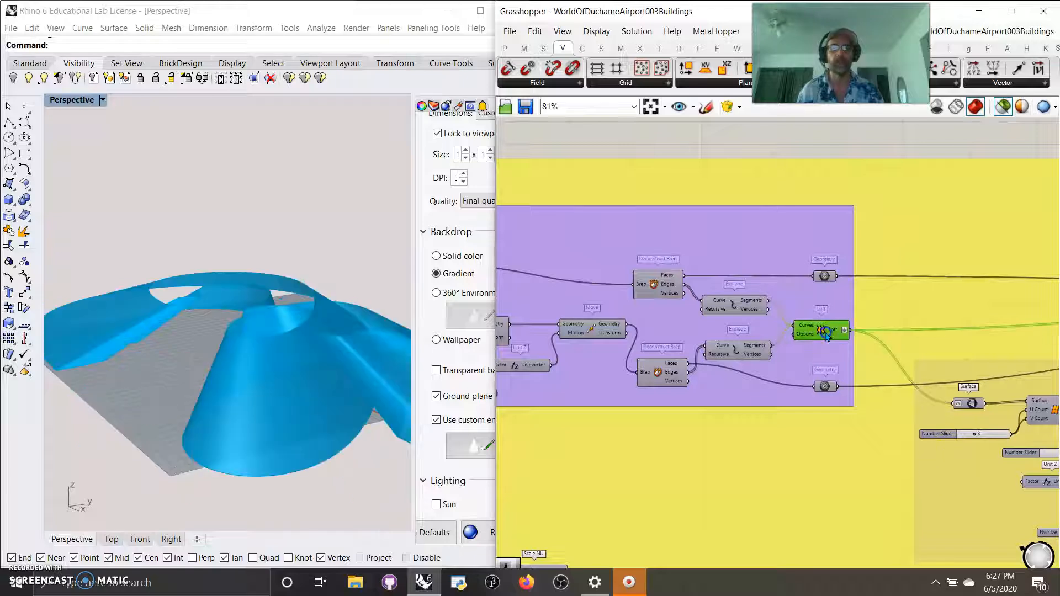
pyautogui.moveTo(185, 453)
pyautogui.mouseDown(button='right')
pyautogui.moveTo(243, 405)
pyautogui.moveTo(199, 397)
pyautogui.moveTo(209, 404)
pyautogui.mouseUp(button='right')
pyautogui.click(825, 276)
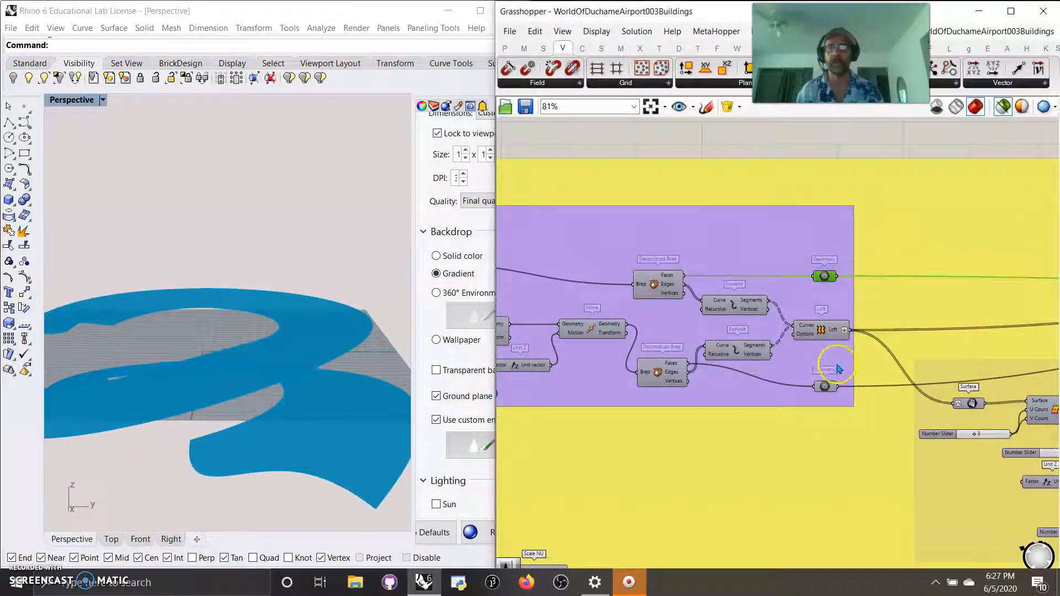
pyautogui.click(825, 386)
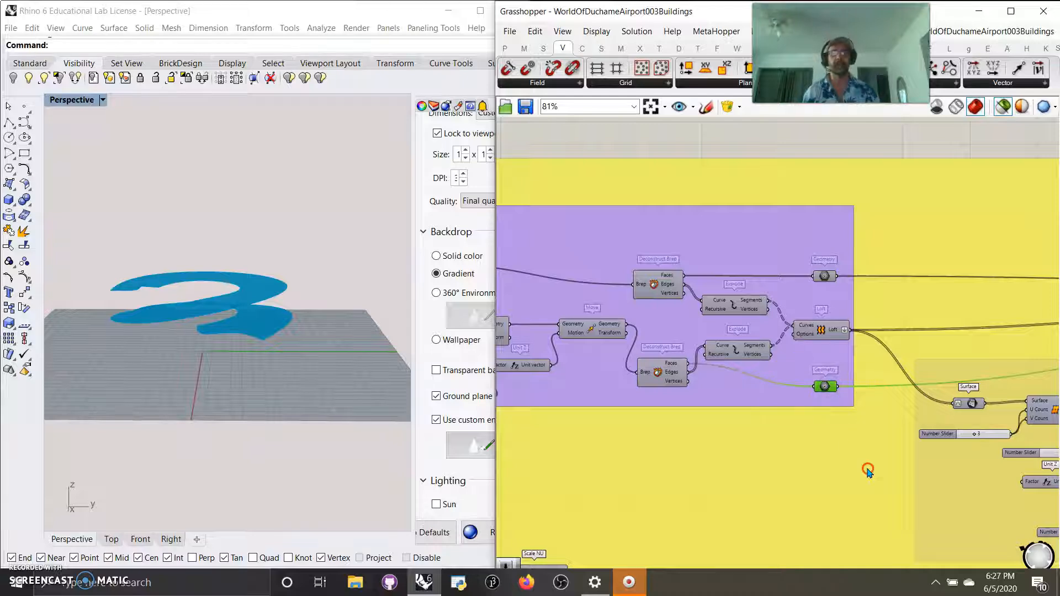
# - Preview the hanging curves from the nested group's output component and the output component above it in the yellow group
pyautogui.moveTo(868, 470); pyautogui.dragTo(627, 449, button='right')
pyautogui.moveTo(826, 480); pyautogui.dragTo(569, 359, button='right')
pyautogui.scroll(-4, 791, 338)
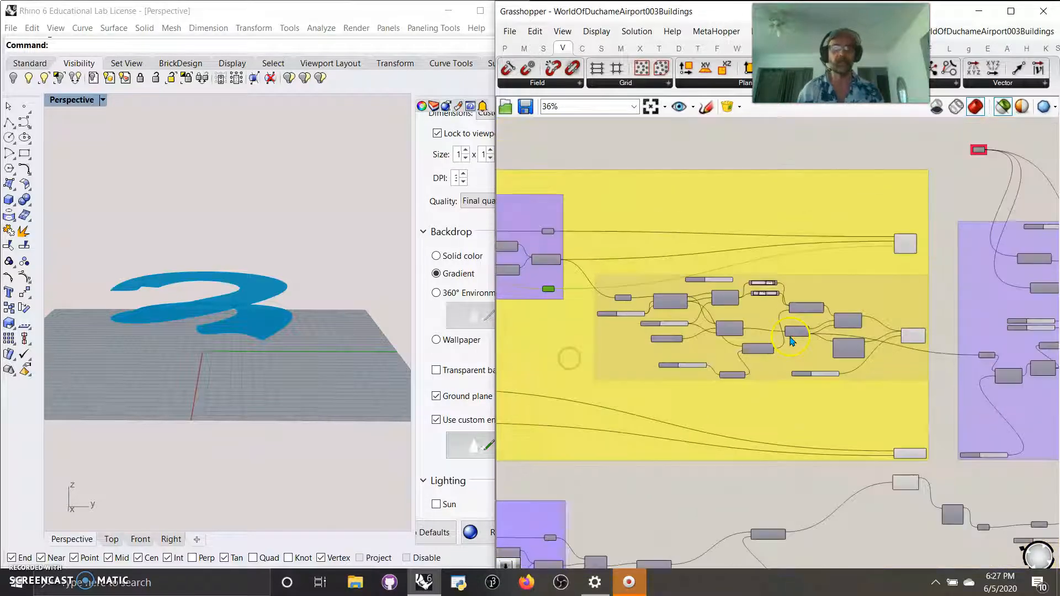
pyautogui.moveTo(868, 352); pyautogui.dragTo(821, 343, button='right')
pyautogui.click(849, 326)
pyautogui.click(279, 398)
pyautogui.moveTo(280, 397); pyautogui.dragTo(326, 388, button='right')
pyautogui.scroll(3, 324, 388)
pyautogui.moveTo(739, 310); pyautogui.dragTo(742, 313, button='right')
pyautogui.moveTo(830, 279); pyautogui.dragTo(817, 282, button='right')
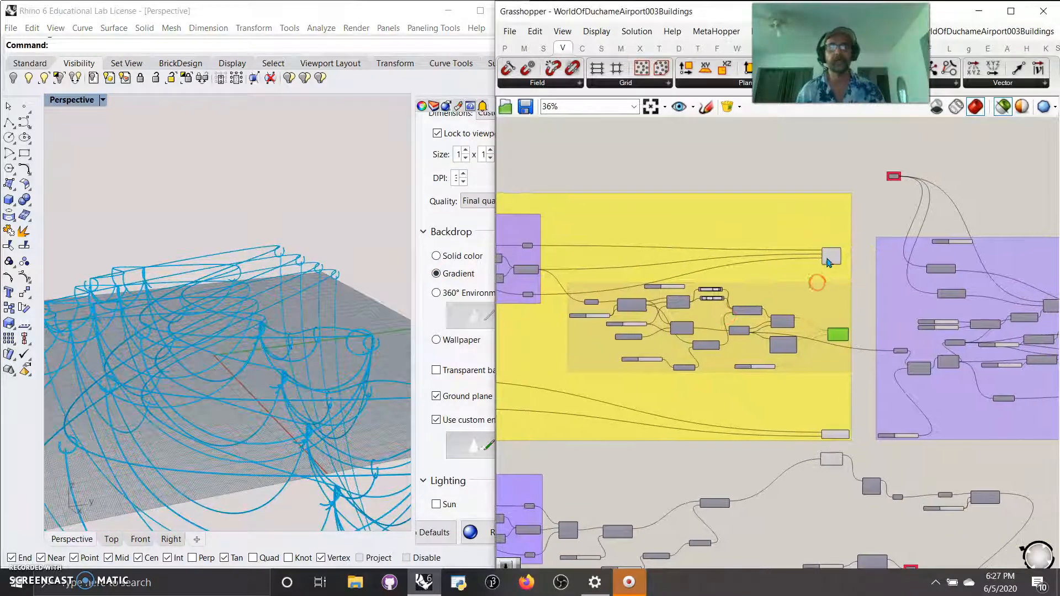
pyautogui.click(829, 258)
pyautogui.click(834, 338)
# - Preview the Curve parameter that feeds the upper building group and examine its outline up close in Rhino
pyautogui.moveTo(853, 358); pyautogui.dragTo(583, 326, button='right')
pyautogui.moveTo(871, 331); pyautogui.dragTo(826, 344, button='right')
pyautogui.scroll(5, 600, 171)
pyautogui.moveTo(607, 168); pyautogui.dragTo(639, 267, button='right')
pyautogui.click(626, 231)
pyautogui.click(272, 390)
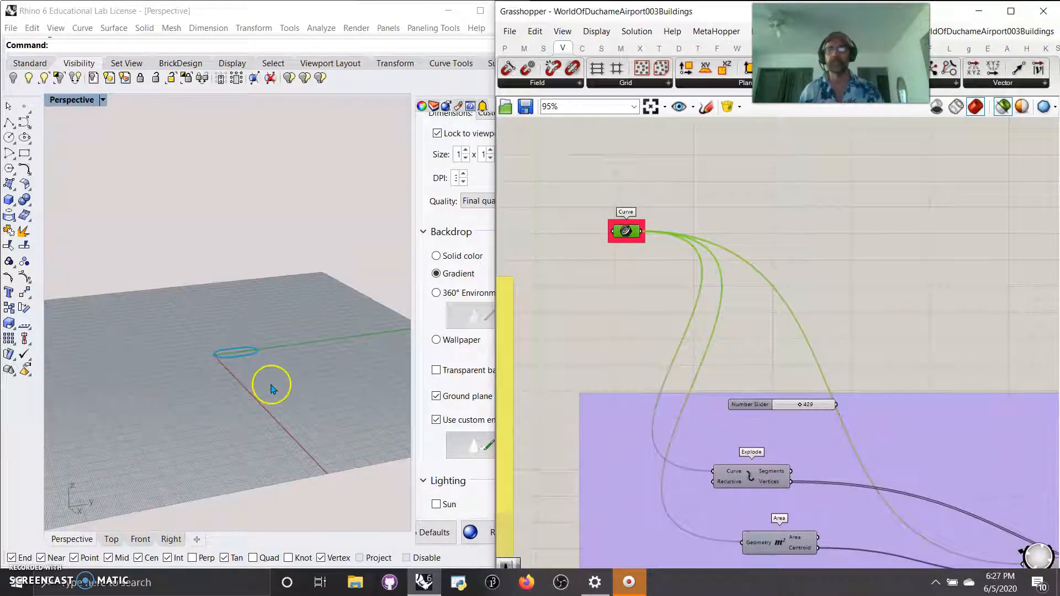
pyautogui.scroll(3, 245, 386)
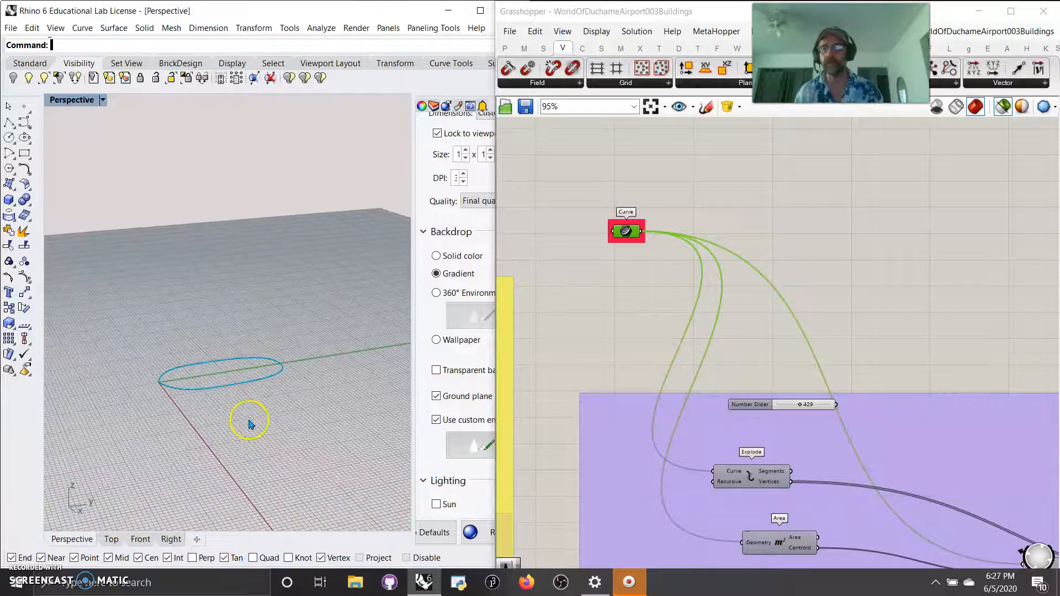
# - Follow the upper building group through its Scale and rotation components and preview its final output component
pyautogui.moveTo(1038, 376); pyautogui.dragTo(879, 157, button='right')
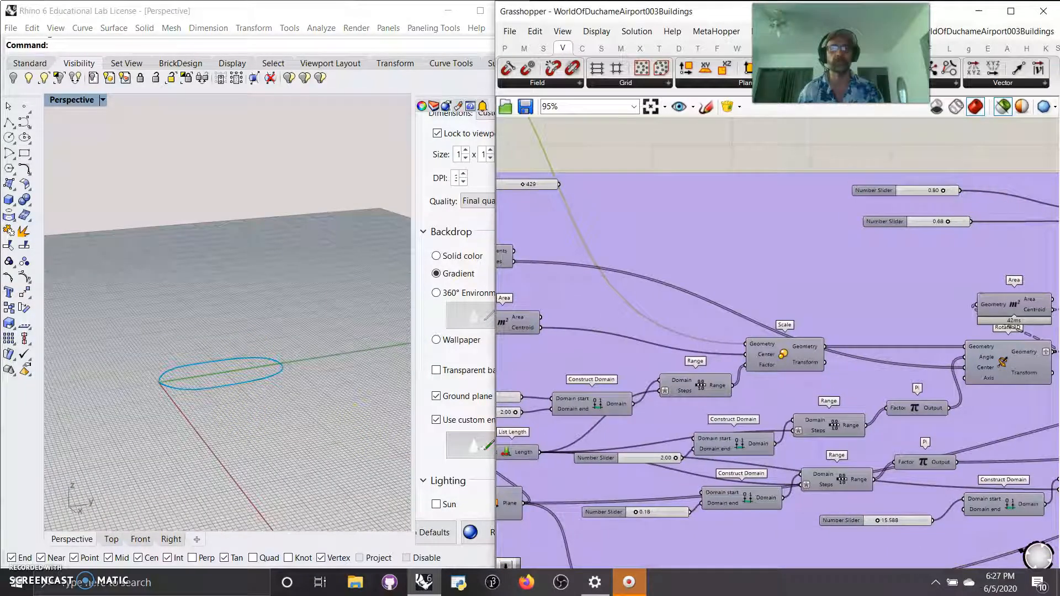
pyautogui.scroll(-5, 852, 409)
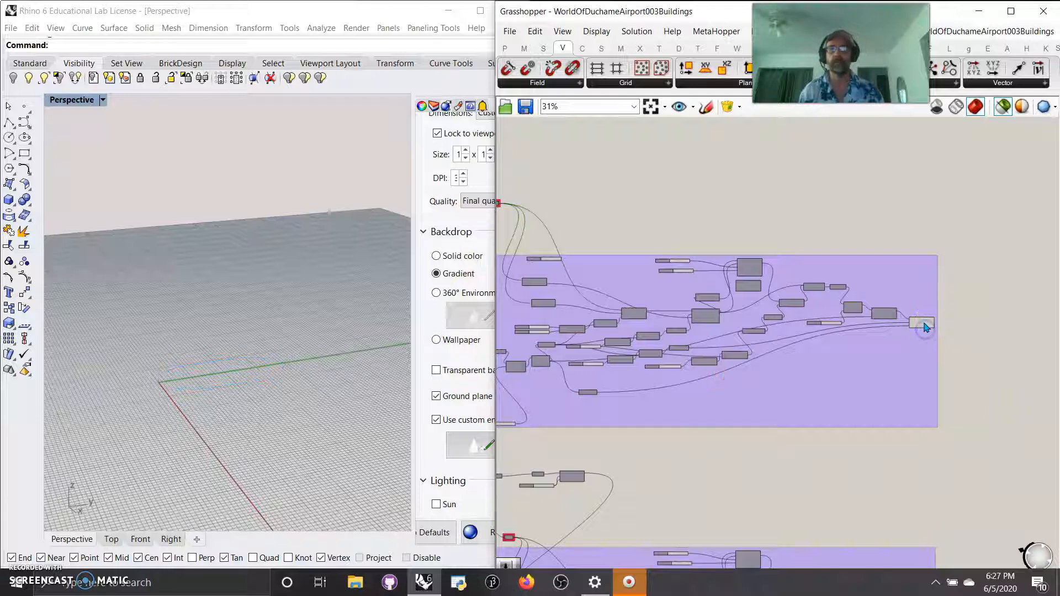
pyautogui.click(926, 327)
pyautogui.moveTo(271, 365); pyautogui.dragTo(325, 384, button='right')
# - Add the yellow group's hanging-curve and landform output components to the selection to preview them together with the buildings
pyautogui.moveTo(582, 291); pyautogui.dragTo(878, 252, button='right')
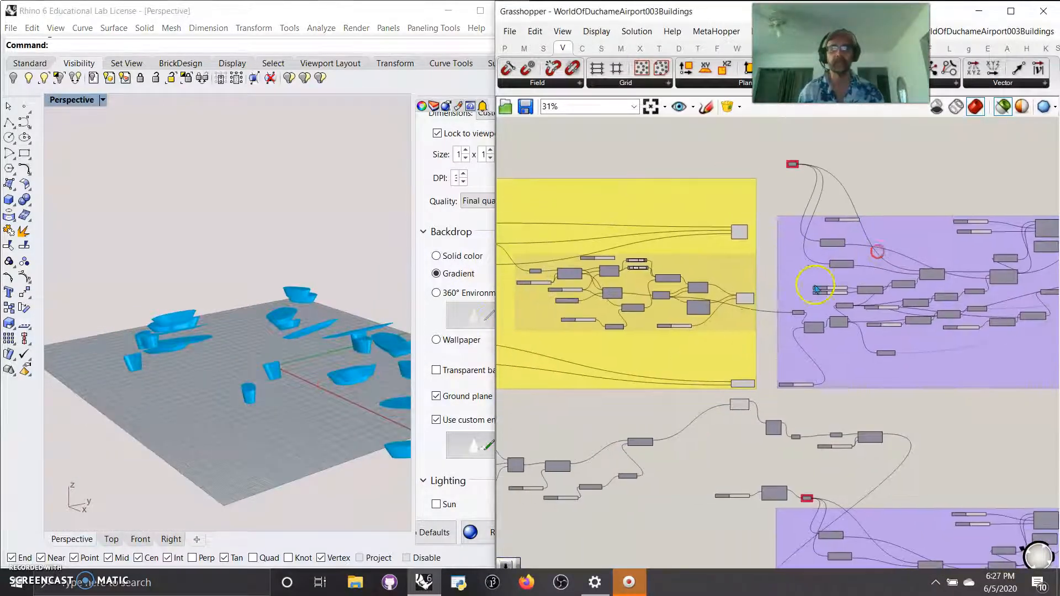
pyautogui.click(748, 302)
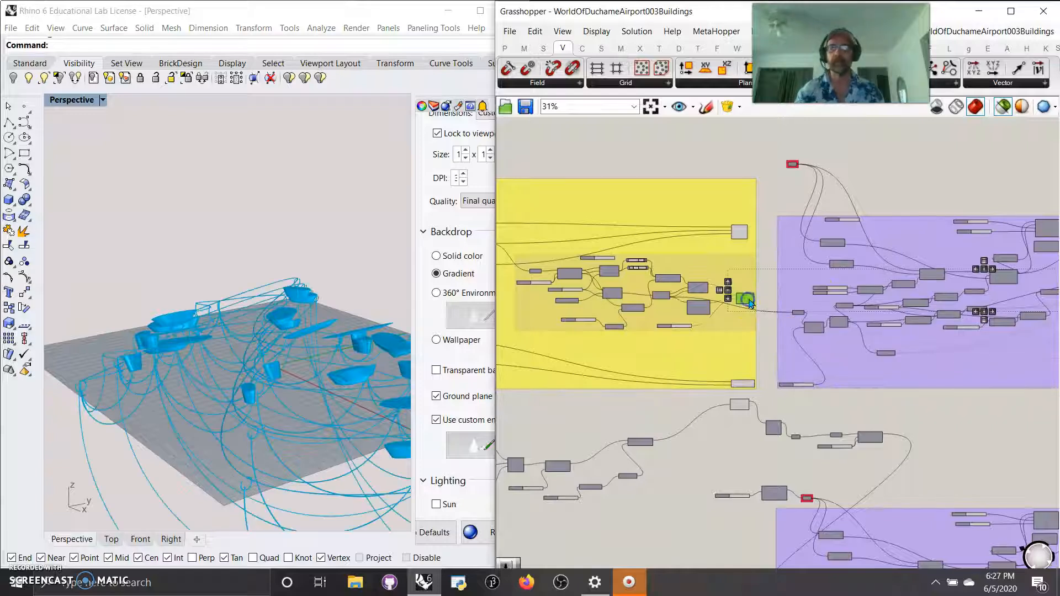
pyautogui.click(739, 233)
pyautogui.moveTo(644, 322); pyautogui.dragTo(705, 298, button='right')
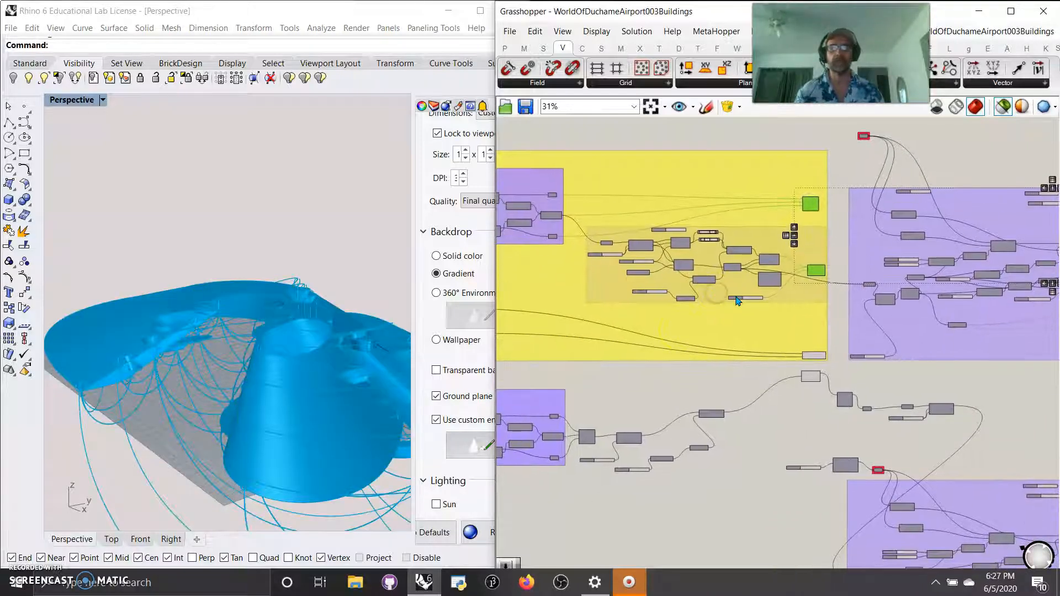
# - Add the three output components of the purple group inside the yellow group to the preview selection and view the geometry from another angle in Rhino
pyautogui.moveTo(667, 330); pyautogui.dragTo(997, 337, button='right')
pyautogui.moveTo(621, 326); pyautogui.dragTo(595, 314, button='right')
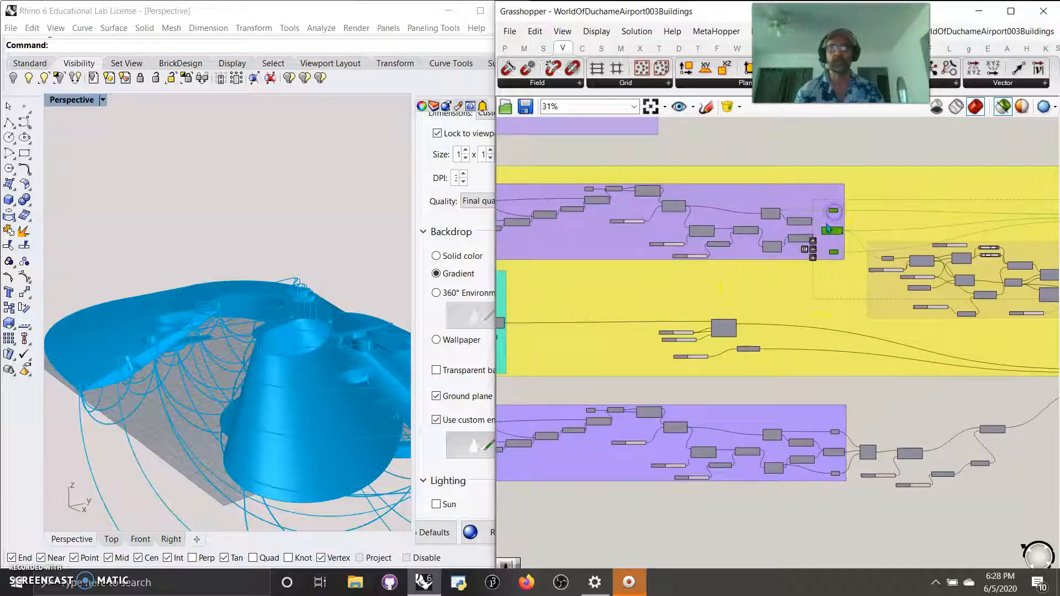
pyautogui.moveTo(827, 337); pyautogui.dragTo(689, 319, button='right')
pyautogui.moveTo(307, 431); pyautogui.dragTo(261, 427, button='right')
pyautogui.moveTo(834, 387); pyautogui.dragTo(646, 337, button='right')
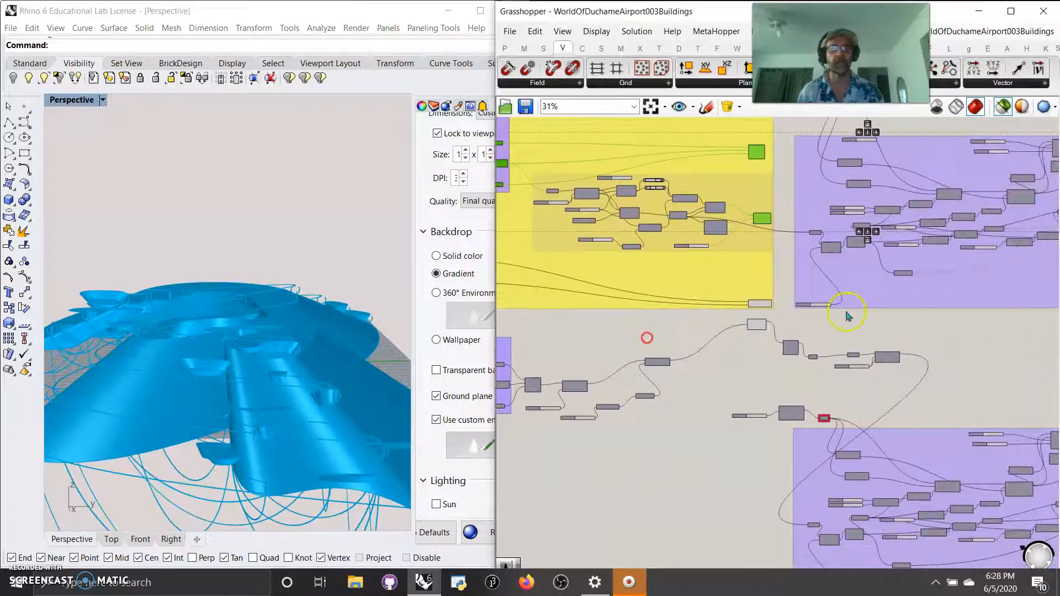
# - Preview the terrain surface from the Surface From Points component at the end of the teal group
pyautogui.scroll(-3, 1013, 248)
pyautogui.moveTo(1018, 259); pyautogui.dragTo(808, 271, button='right')
pyautogui.moveTo(726, 310); pyautogui.dragTo(1006, 272, button='right')
pyautogui.moveTo(647, 347); pyautogui.dragTo(878, 379, button='right')
pyautogui.scroll(4, 707, 268)
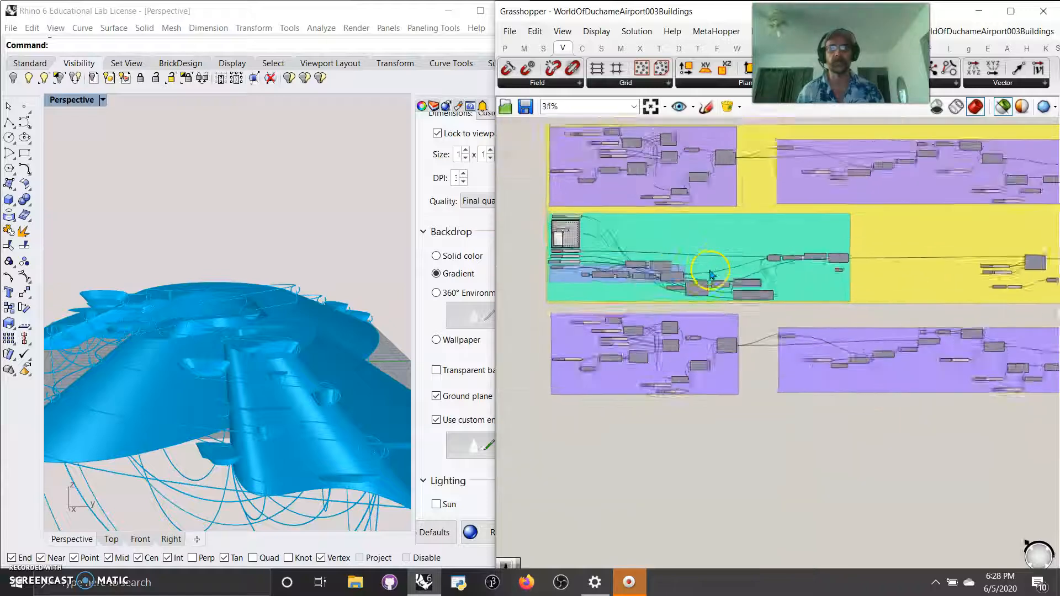
pyautogui.moveTo(821, 287); pyautogui.dragTo(847, 345, button='right')
pyautogui.scroll(3, 848, 328)
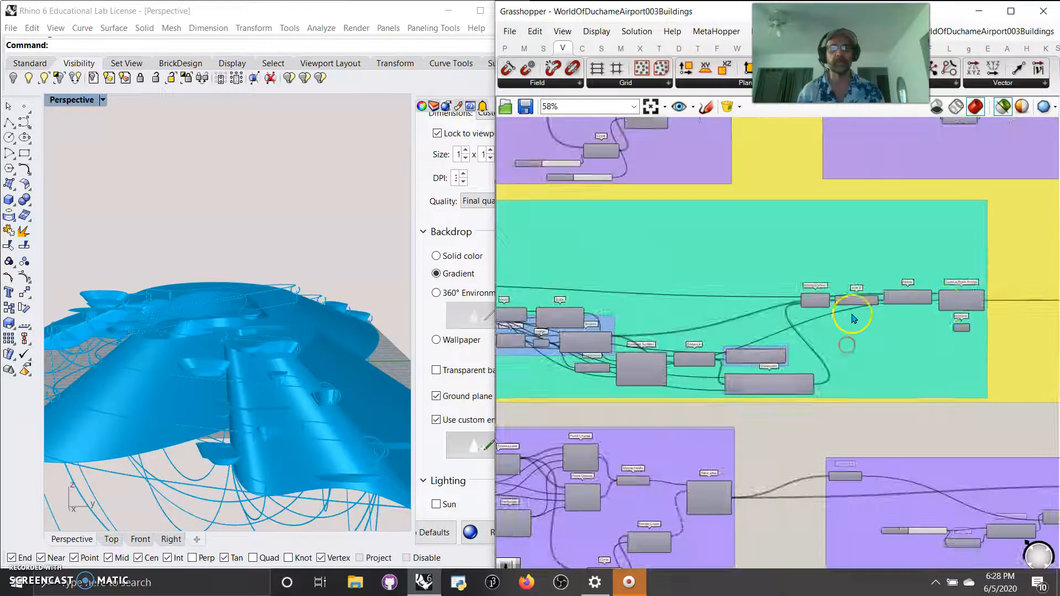
pyautogui.click(972, 303)
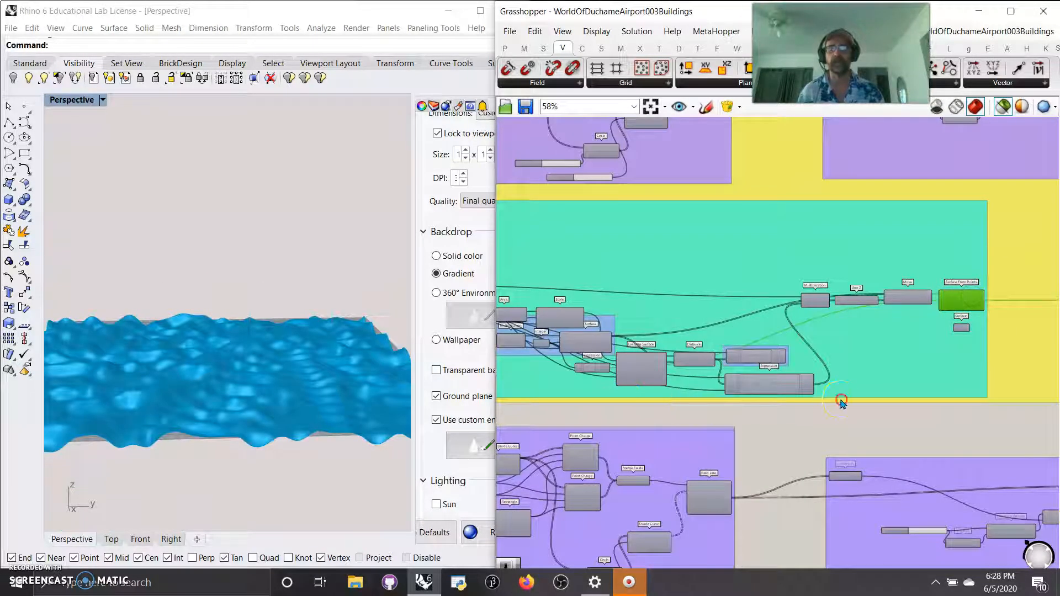
# - Preview the lowest output component of the yellow group and view its whole extent in Rhino
pyautogui.moveTo(841, 402); pyautogui.dragTo(665, 350, button='right')
pyautogui.moveTo(852, 348); pyautogui.dragTo(639, 348, button='right')
pyautogui.moveTo(871, 332); pyautogui.dragTo(591, 272, button='right')
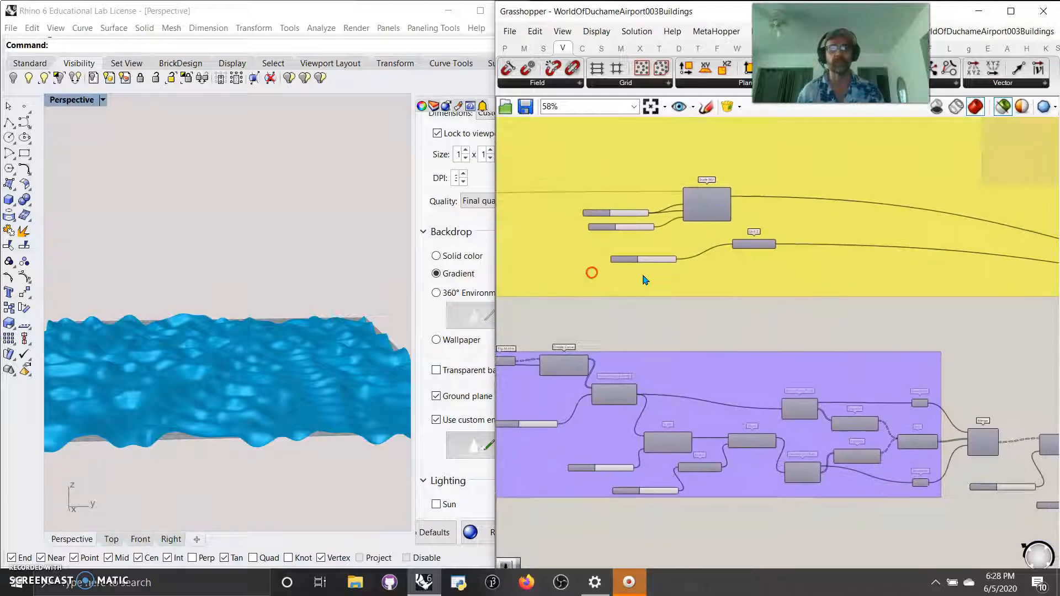
pyautogui.scroll(-3, 790, 301)
pyautogui.click(898, 250)
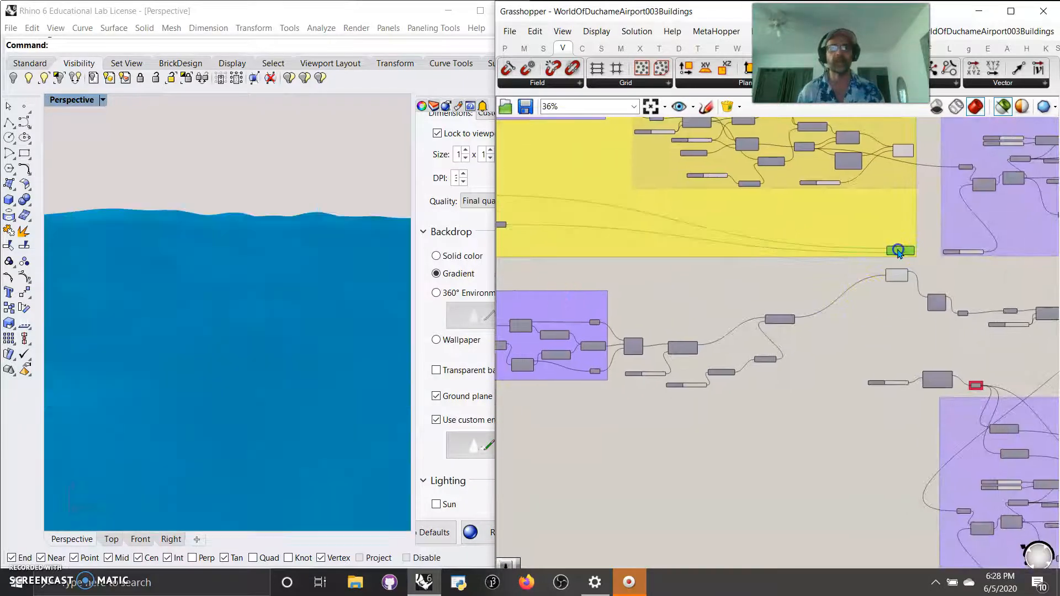
pyautogui.scroll(-6, 221, 362)
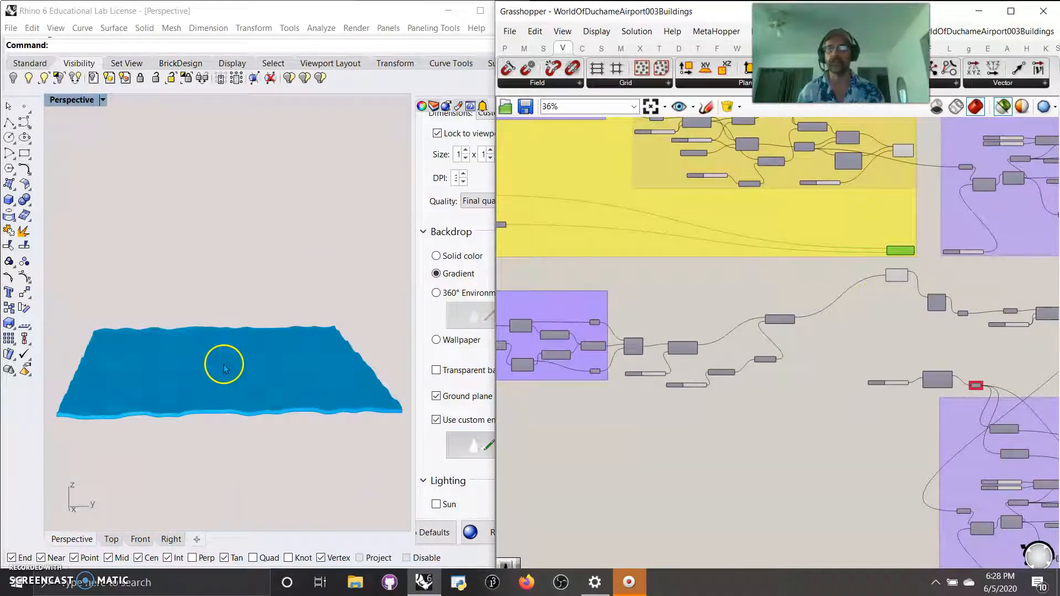
pyautogui.moveTo(243, 380); pyautogui.dragTo(255, 382, button='right')
pyautogui.moveTo(762, 286); pyautogui.dragTo(764, 309, button='right')
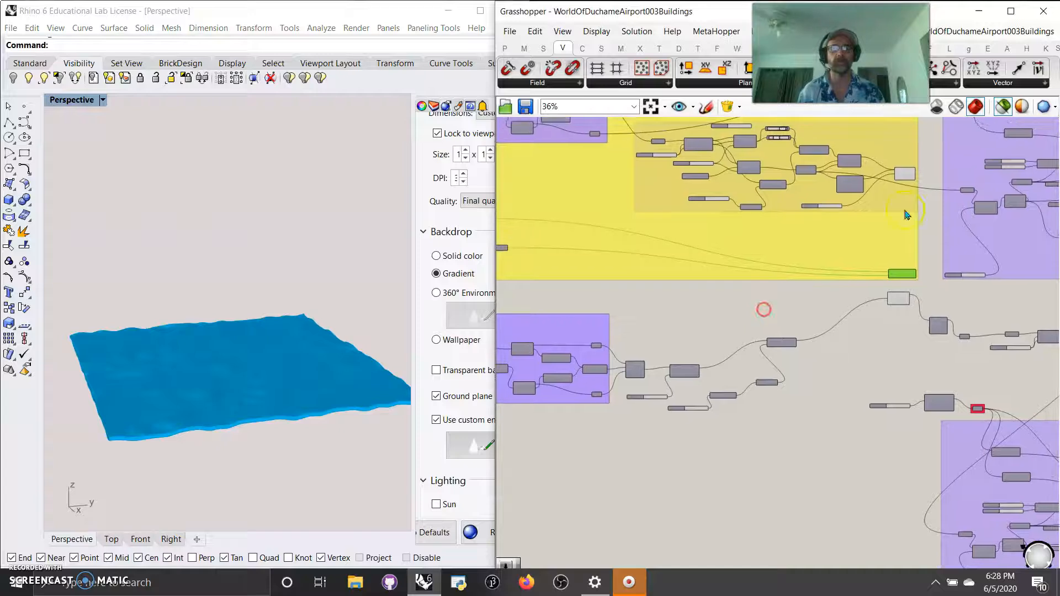
# - Turn off previewing only selected objects and inspect the entire landscape with its buildings in Rhino
pyautogui.click(1002, 106)
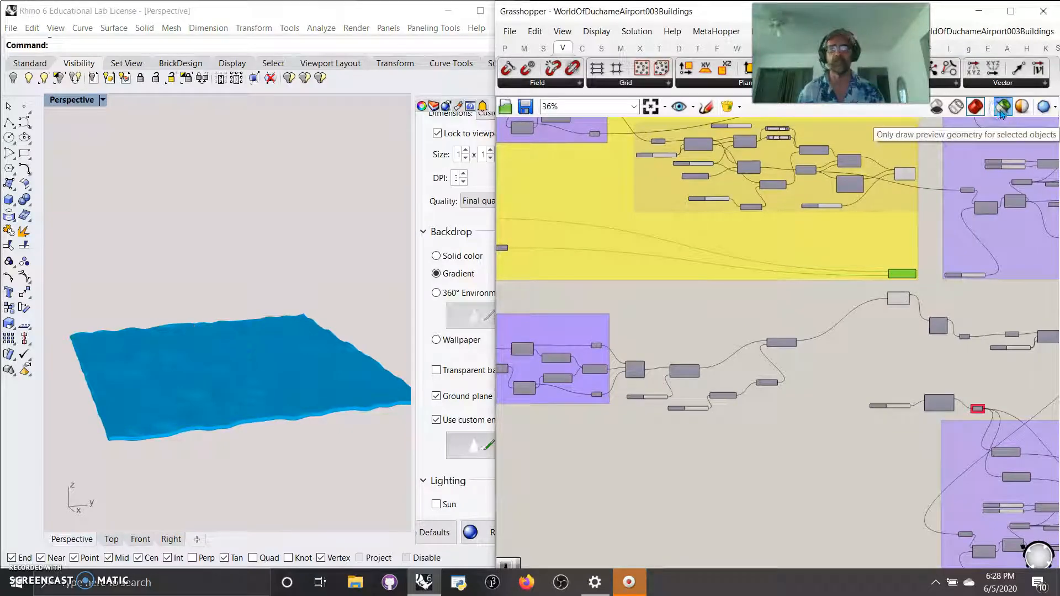
pyautogui.click(1003, 113)
pyautogui.scroll(10, 207, 353)
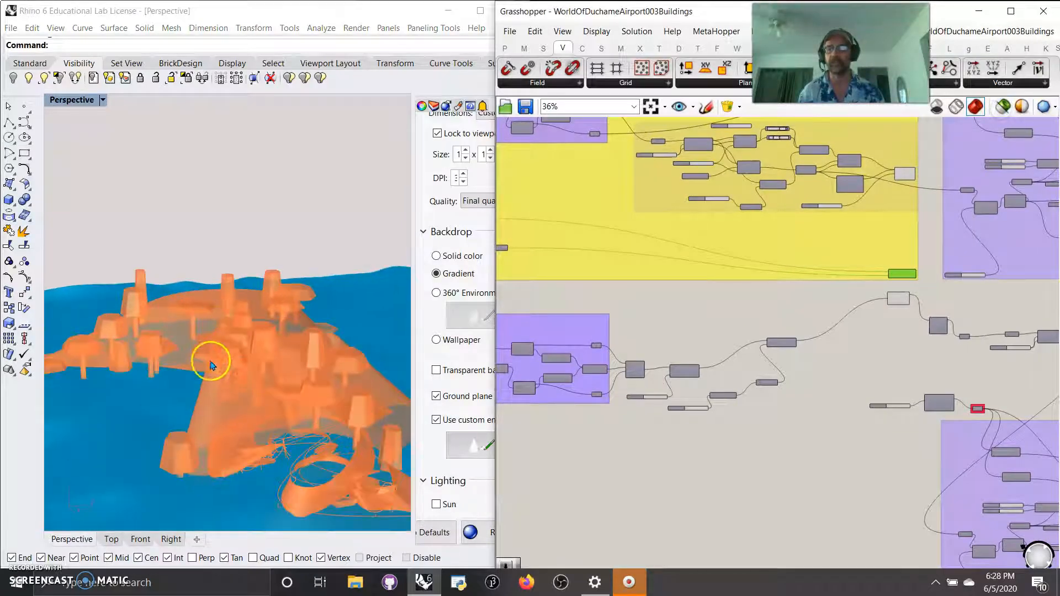
pyautogui.scroll(-3, 214, 377)
pyautogui.scroll(-4, 739, 257)
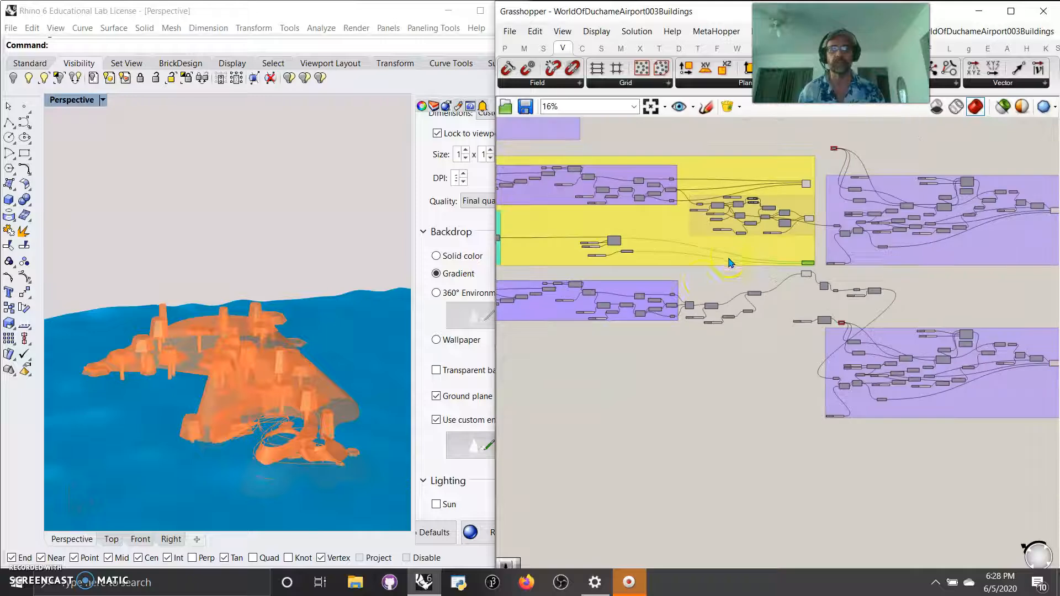
# - Select the Field Line component in the lower purple group and restrict the preview to selected objects
pyautogui.moveTo(597, 322); pyautogui.dragTo(758, 310, button='right')
pyautogui.moveTo(606, 337); pyautogui.dragTo(770, 337, button='right')
pyautogui.scroll(4, 766, 300)
pyautogui.scroll(5, 766, 296)
pyautogui.click(934, 304)
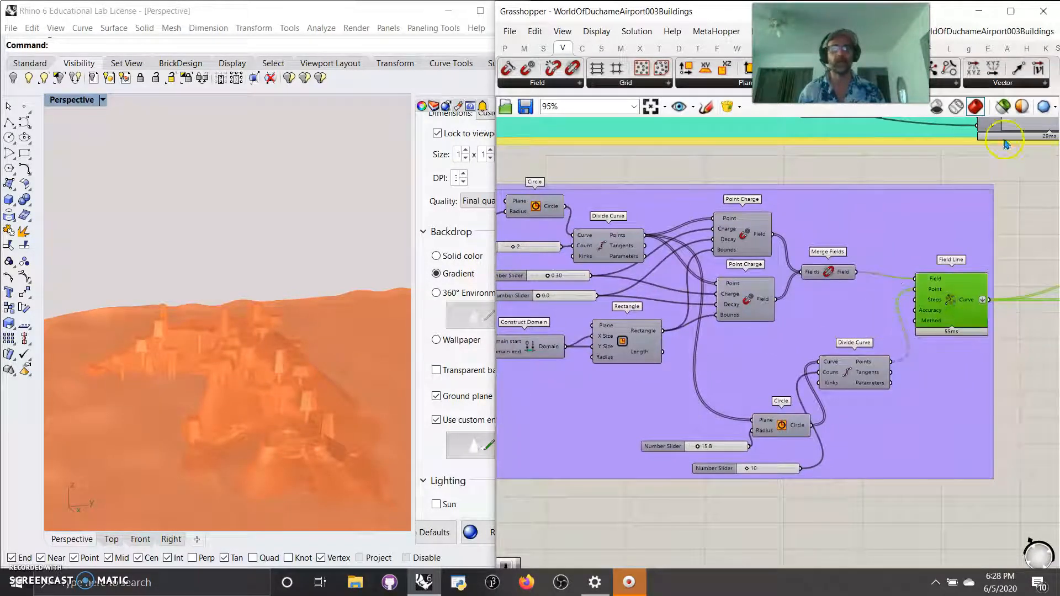
pyautogui.click(1003, 107)
pyautogui.moveTo(310, 472); pyautogui.dragTo(295, 467, button='right')
# - Follow the lower purple chain to its end and preview its three output components one after another
pyautogui.moveTo(865, 400); pyautogui.dragTo(505, 338, button='right')
pyautogui.moveTo(816, 353); pyautogui.dragTo(633, 343, button='right')
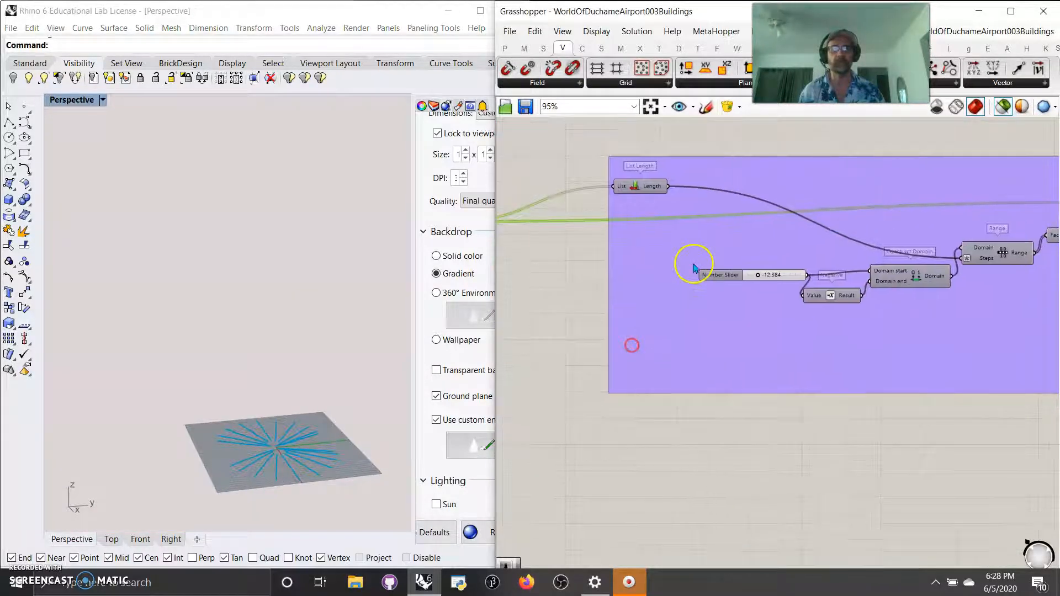
pyautogui.moveTo(880, 349); pyautogui.dragTo(630, 338, button='right')
pyautogui.scroll(-3, 731, 372)
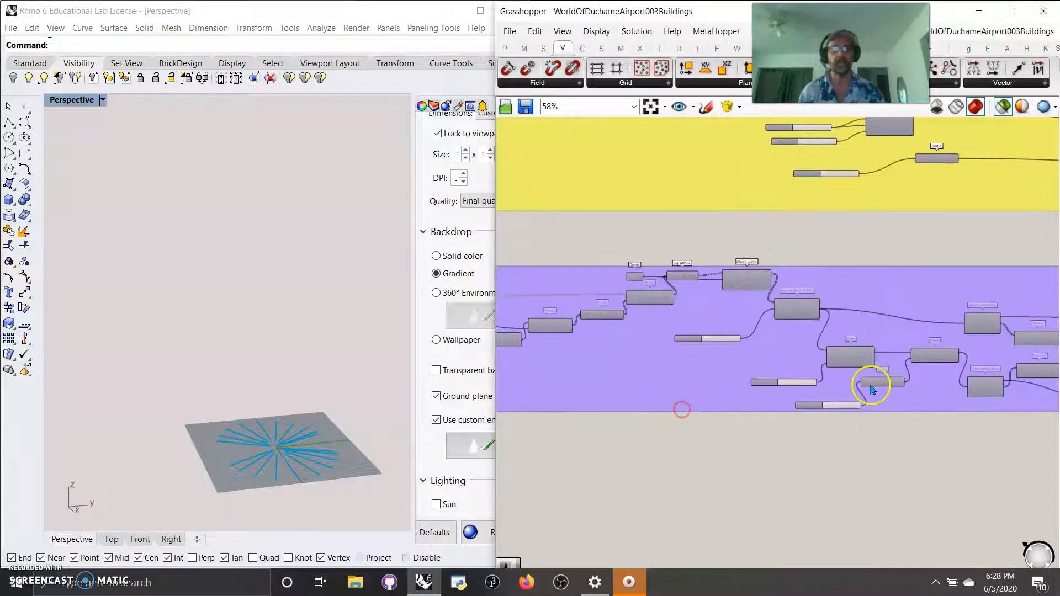
pyautogui.moveTo(869, 379); pyautogui.dragTo(621, 362, button='right')
pyautogui.click(823, 340)
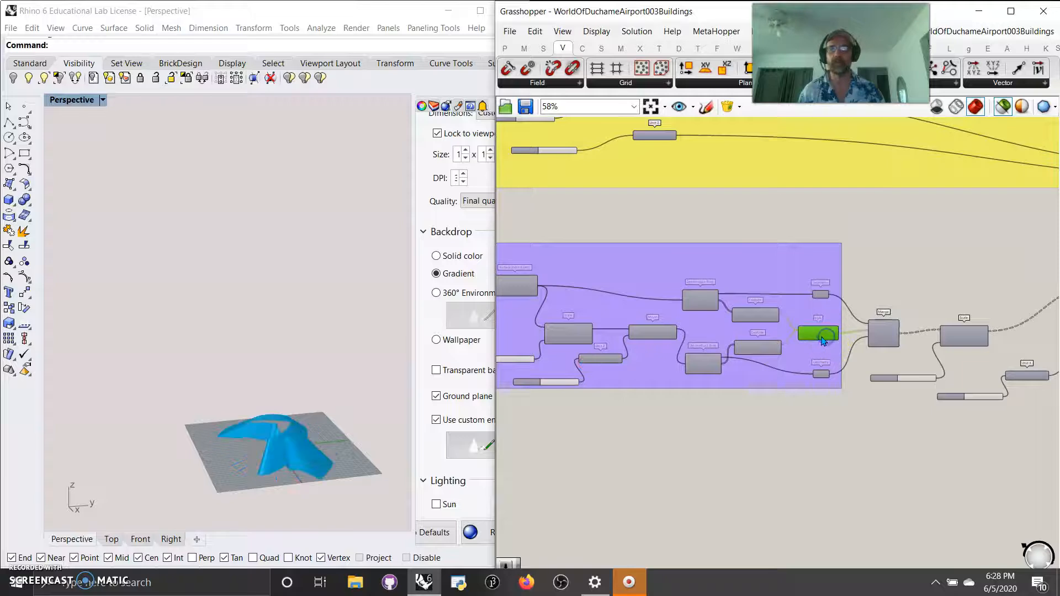
pyautogui.click(817, 298)
pyautogui.click(821, 374)
# - Preview the two components that follow the lower purple group and the Move component after them
pyautogui.moveTo(880, 378); pyautogui.dragTo(656, 393, button='right')
pyautogui.click(646, 347)
pyautogui.click(718, 349)
pyautogui.moveTo(876, 390); pyautogui.dragTo(734, 345, button='right')
pyautogui.scroll(5, 617, 344)
pyautogui.moveTo(633, 380); pyautogui.dragTo(626, 445, button='right')
pyautogui.click(901, 202)
pyautogui.moveTo(919, 323); pyautogui.dragTo(574, 409, button='right')
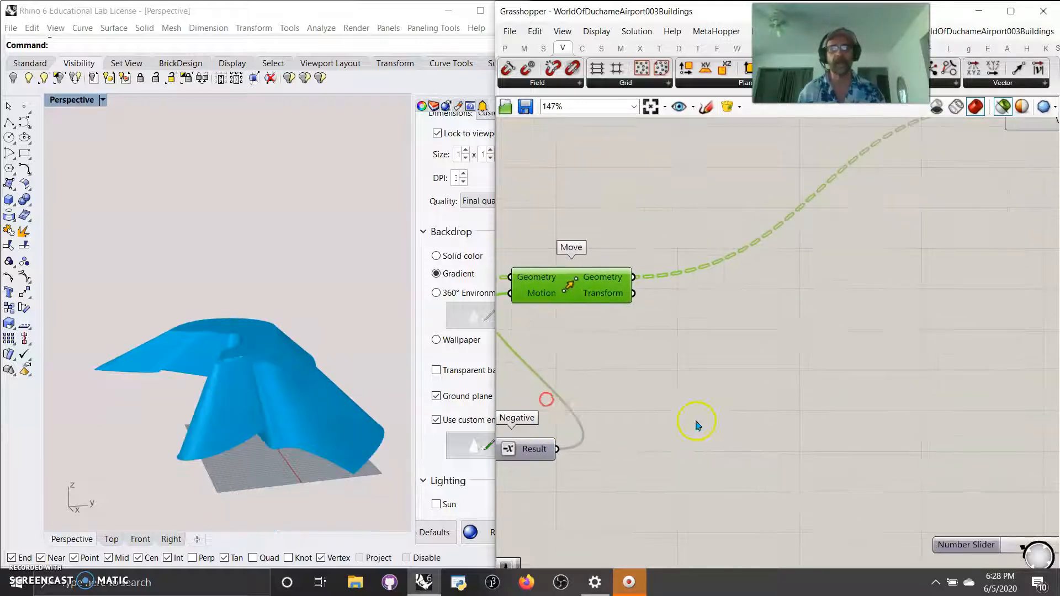
# - Preview the Deconstruct Brep component, the list component after it and the Divide Surface points
pyautogui.scroll(-6, 779, 428)
pyautogui.moveTo(871, 383); pyautogui.dragTo(760, 394, button='right')
pyautogui.moveTo(775, 316); pyautogui.dragTo(769, 318)
pyautogui.moveTo(894, 456); pyautogui.dragTo(664, 385, button='right')
pyautogui.click(621, 291)
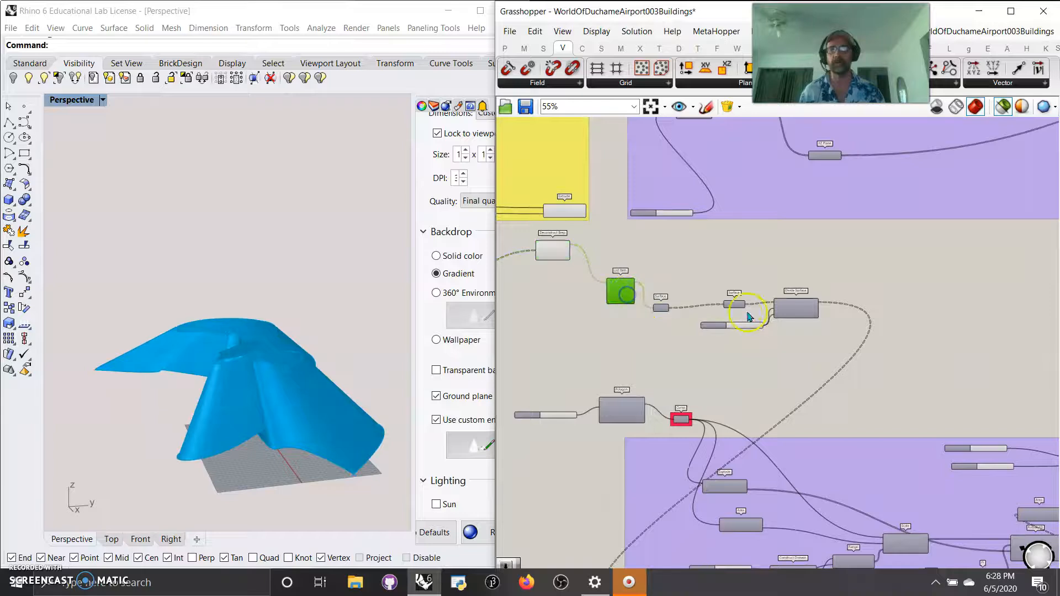
pyautogui.click(796, 308)
# - Preview the Polygon component up close in Rhino and set its radius slider to 47
pyautogui.moveTo(681, 434); pyautogui.dragTo(862, 324, button='right')
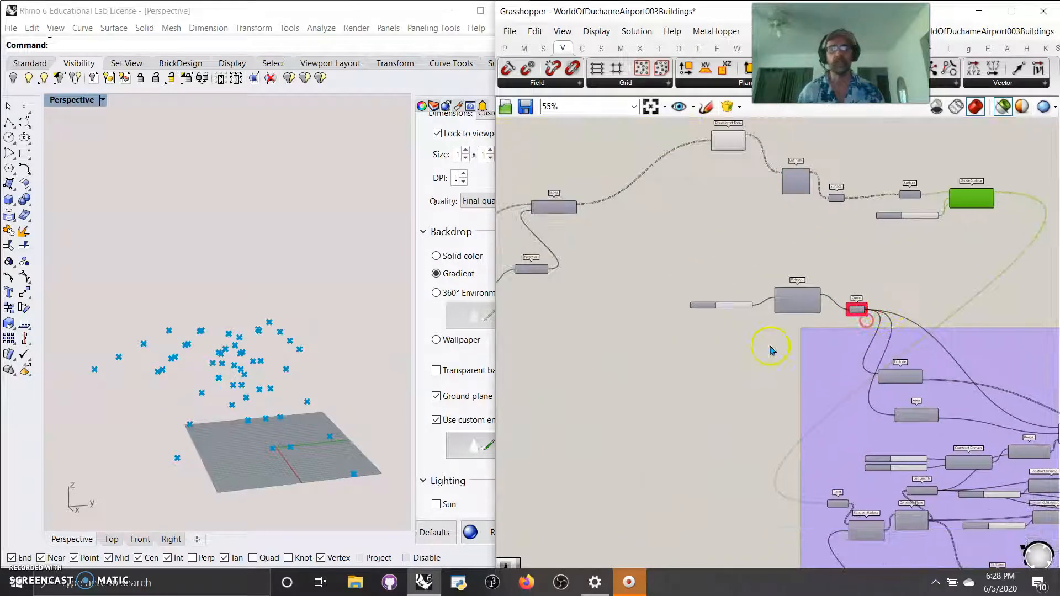
pyautogui.click(797, 304)
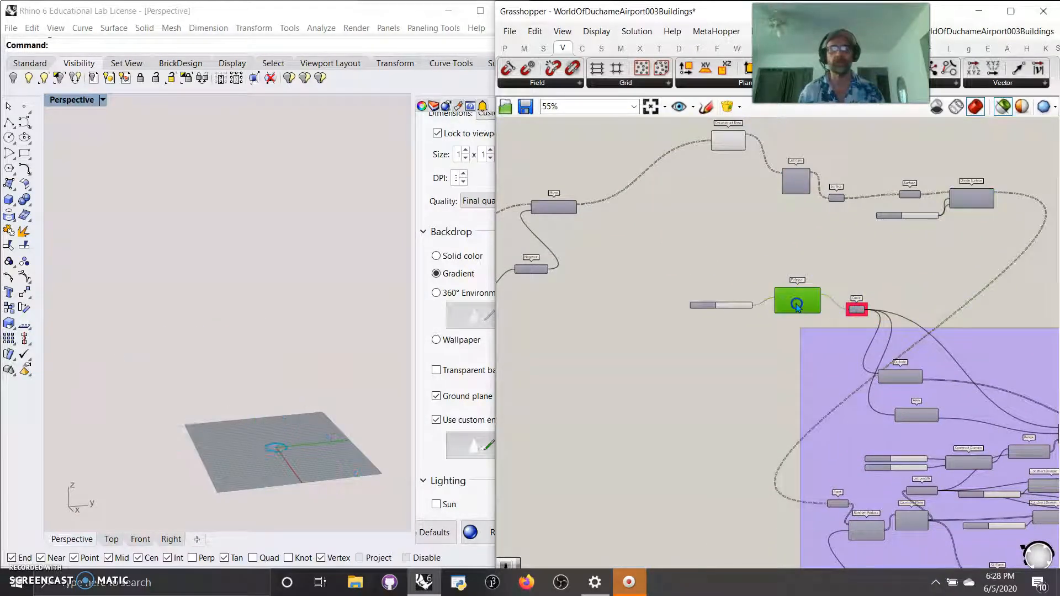
pyautogui.scroll(5, 284, 460)
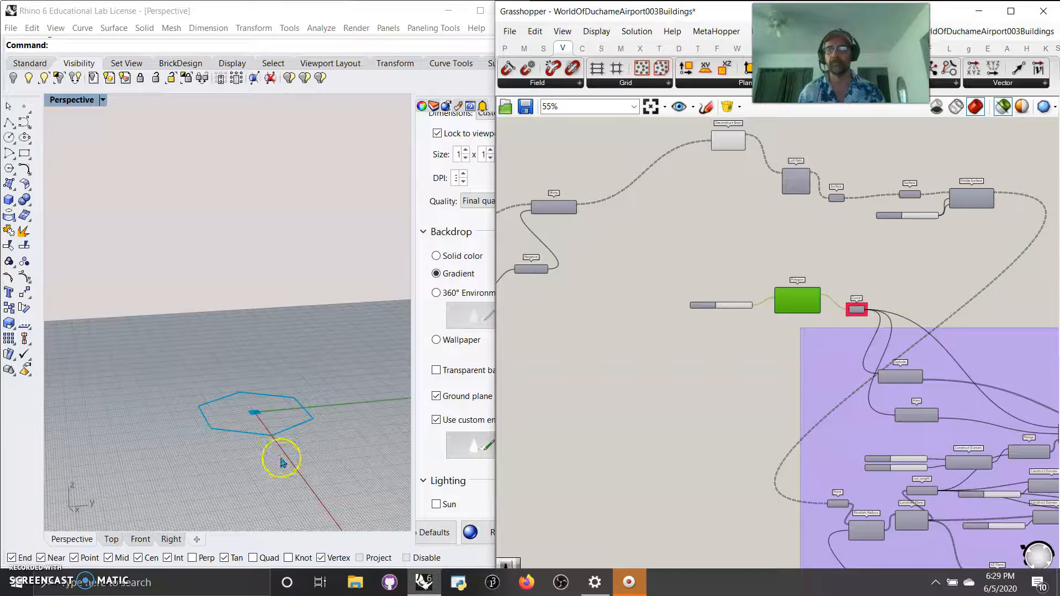
pyautogui.moveTo(676, 319); pyautogui.dragTo(733, 367, button='right')
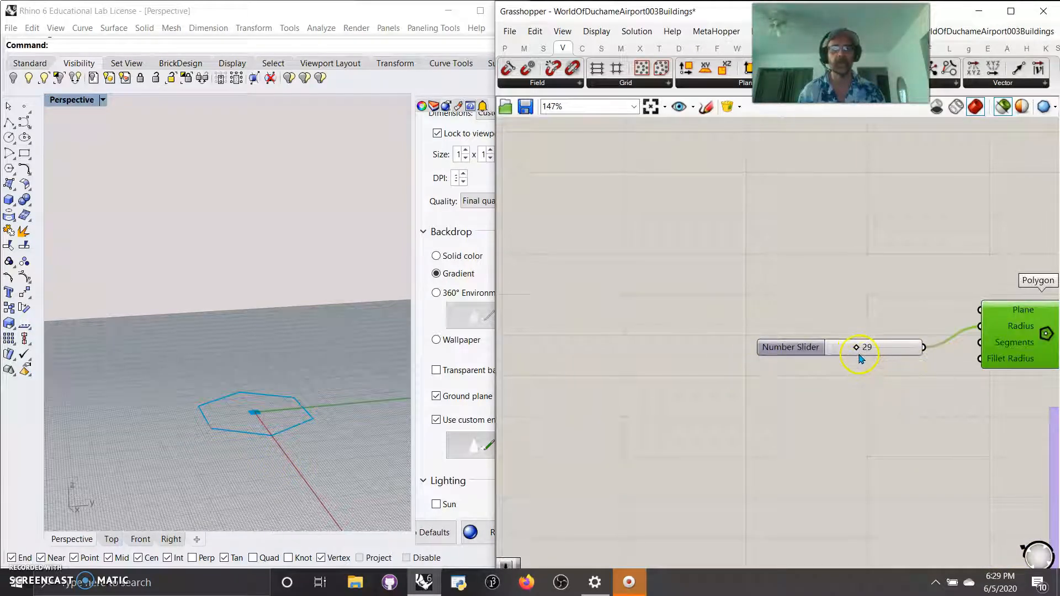
pyautogui.moveTo(851, 349); pyautogui.dragTo(873, 347)
# - Add a number slider with a value of 2 and connect it to the Polygon component's Segments input
pyautogui.click(822, 392)
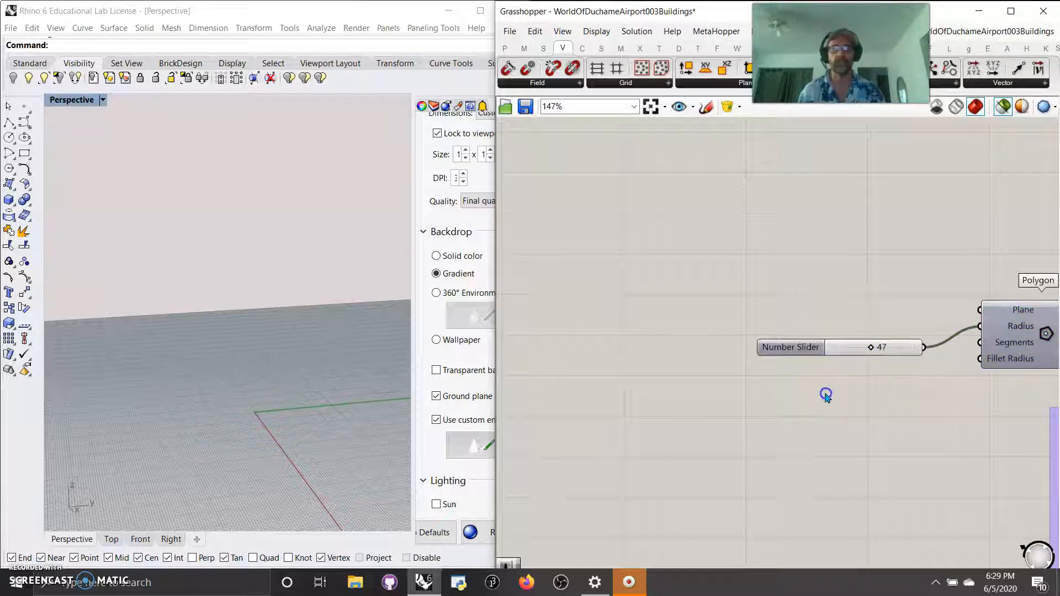
pyautogui.doubleClick(823, 395)
pyautogui.write('2')
pyautogui.press('Return')
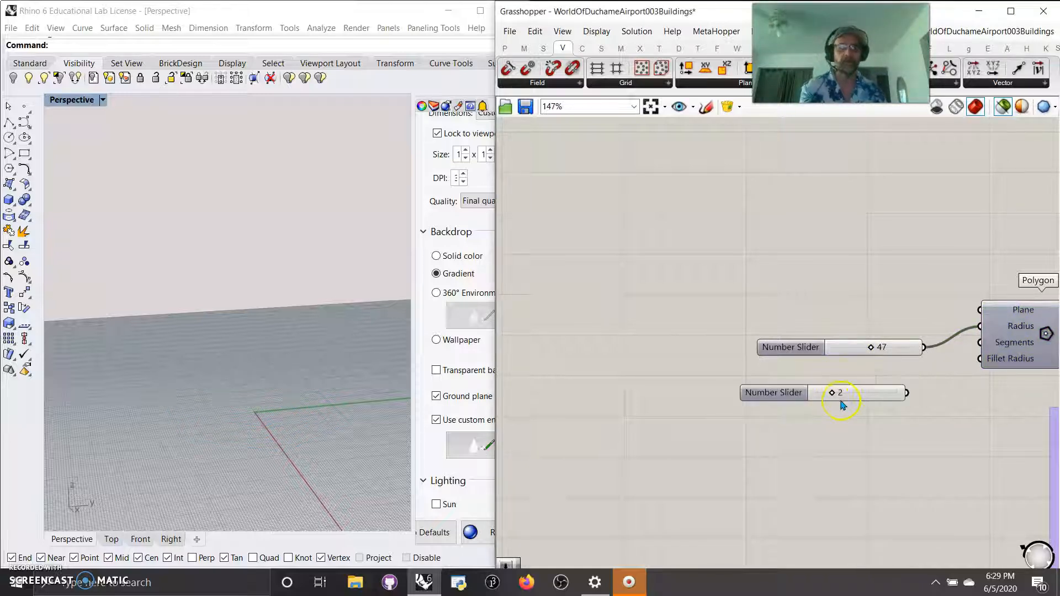
pyautogui.moveTo(906, 393); pyautogui.dragTo(981, 343)
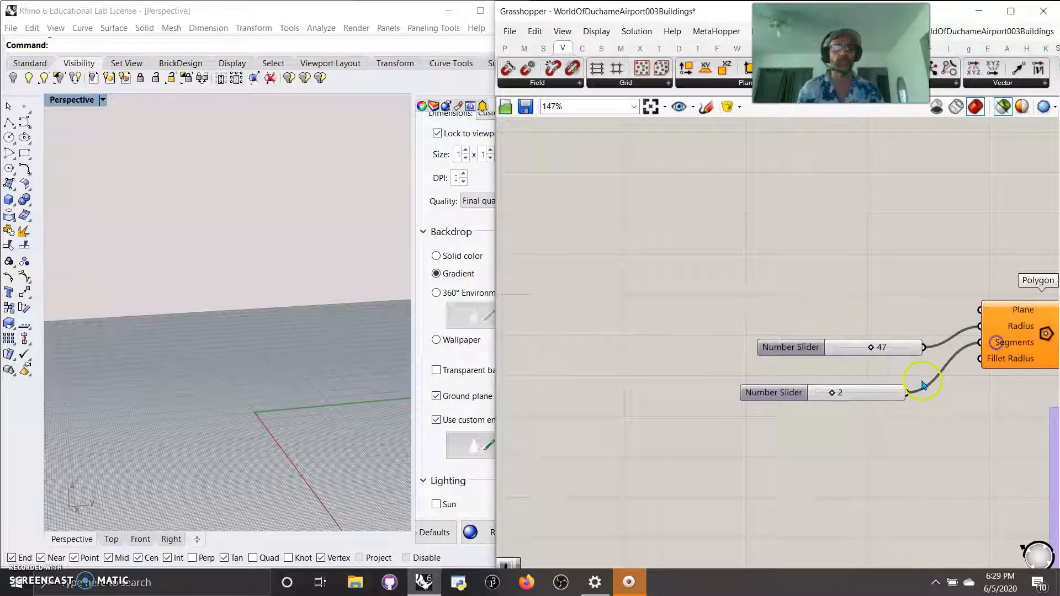
# - Preview the polygon with 7 segments, and set its segments slider to 4
pyautogui.moveTo(835, 395); pyautogui.dragTo(876, 392)
pyautogui.moveTo(972, 445); pyautogui.dragTo(793, 423, button='right')
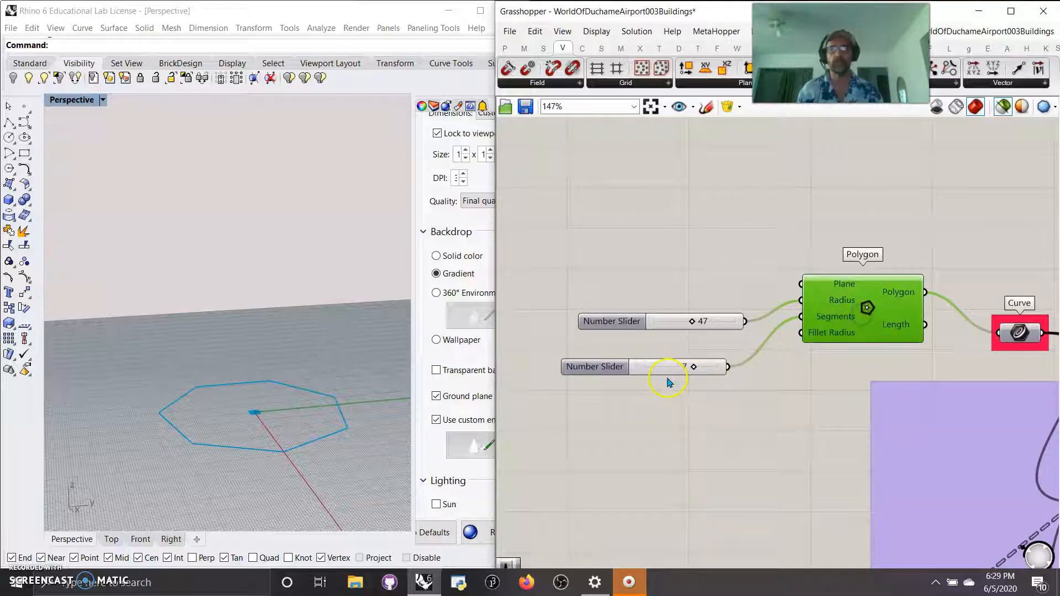
pyautogui.moveTo(693, 369); pyautogui.dragTo(670, 371)
pyautogui.moveTo(811, 410); pyautogui.dragTo(651, 385, button='right')
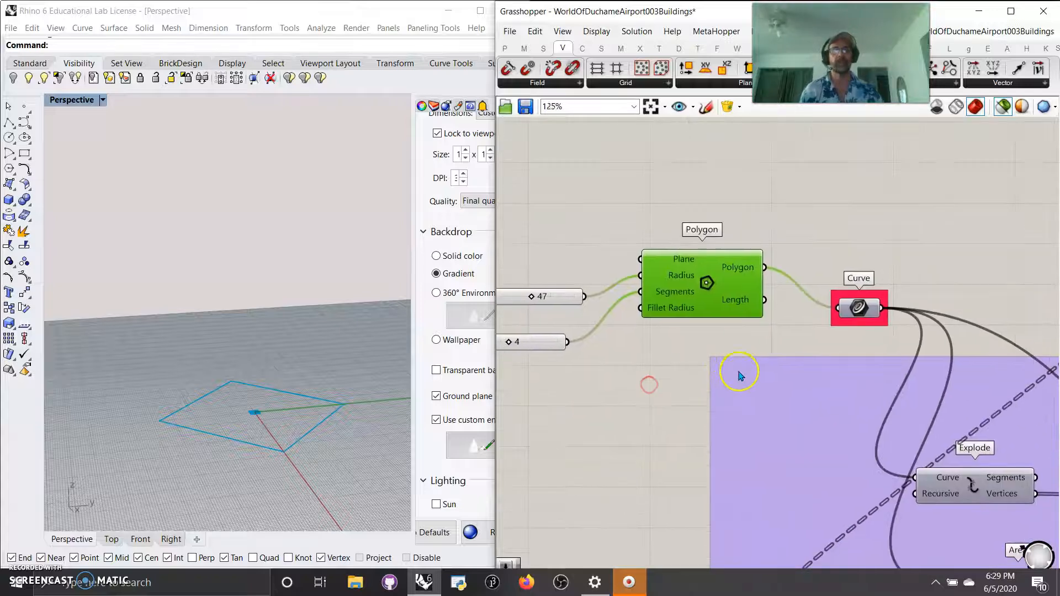
# - Preview the final output component of the lower building group and examine the buildings in Rhino
pyautogui.scroll(-8, 740, 376)
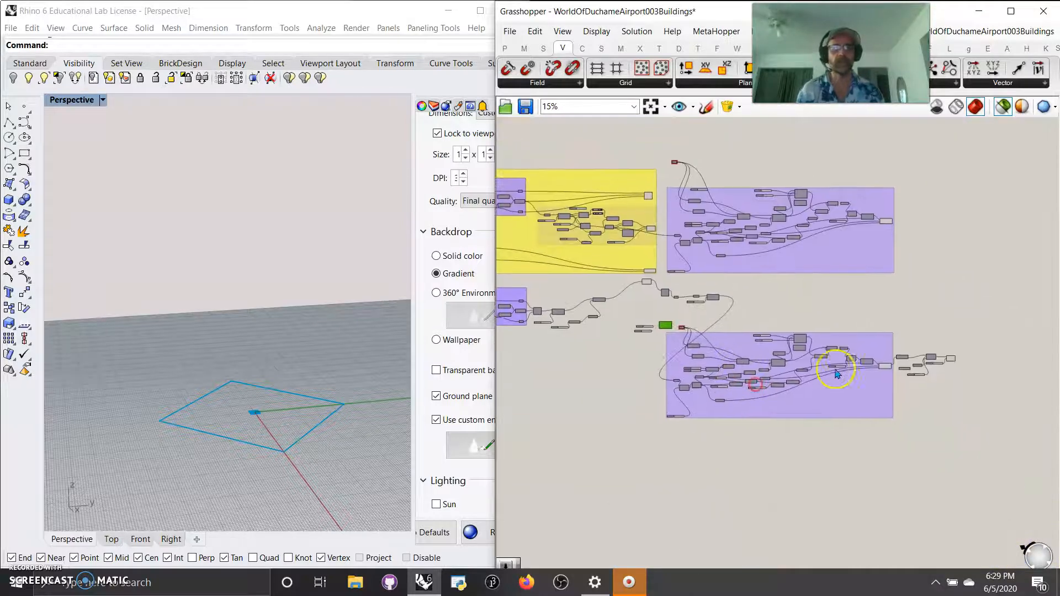
pyautogui.click(886, 368)
pyautogui.moveTo(256, 304); pyautogui.dragTo(236, 345, button='right')
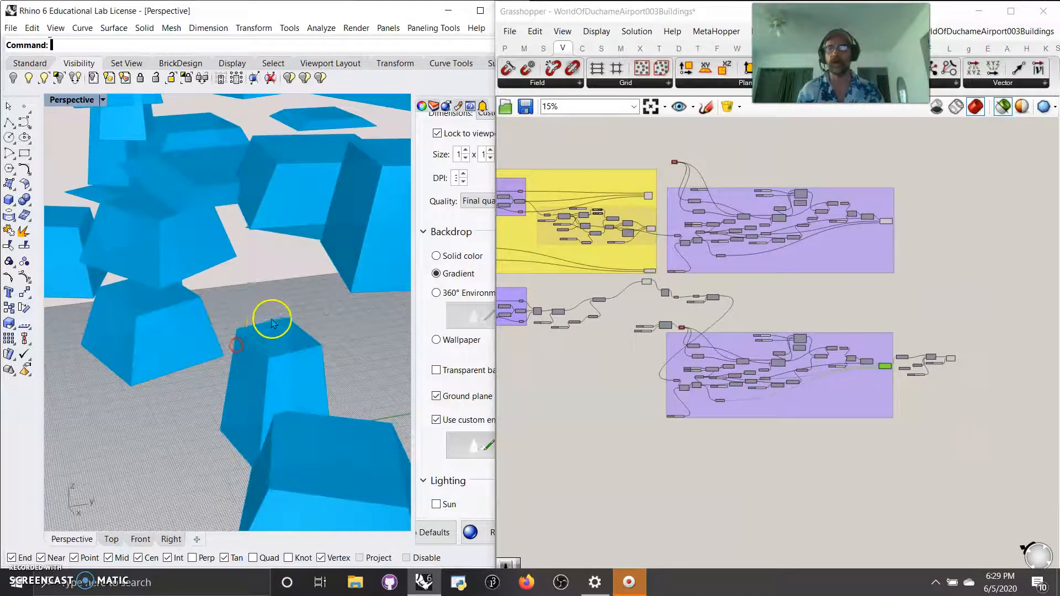
pyautogui.scroll(-5, 271, 323)
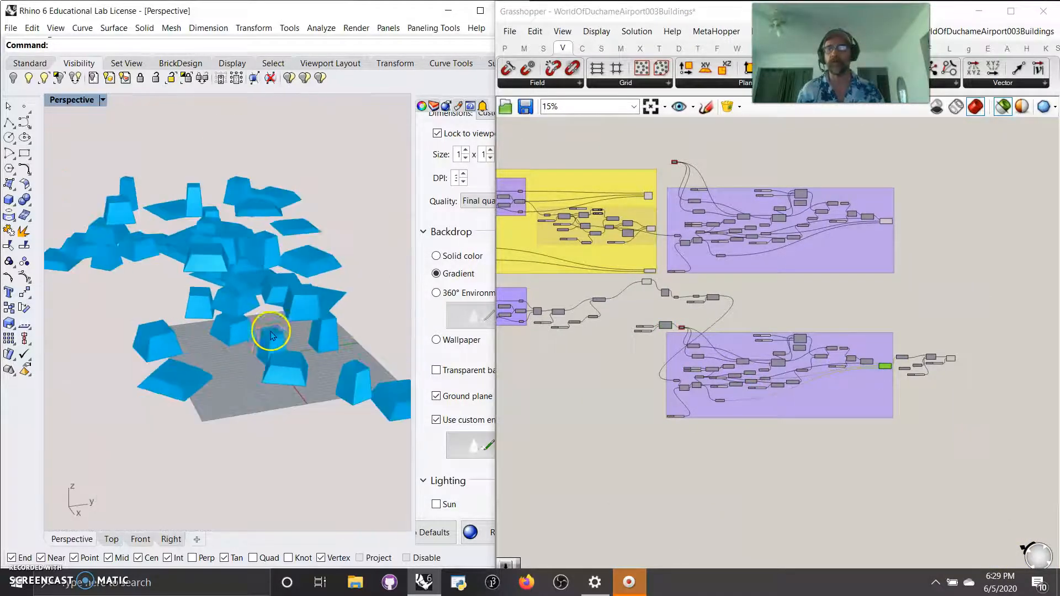
# - Preview the last component of the chain after the lower building group and view its columns from a lower angle
pyautogui.click(949, 360)
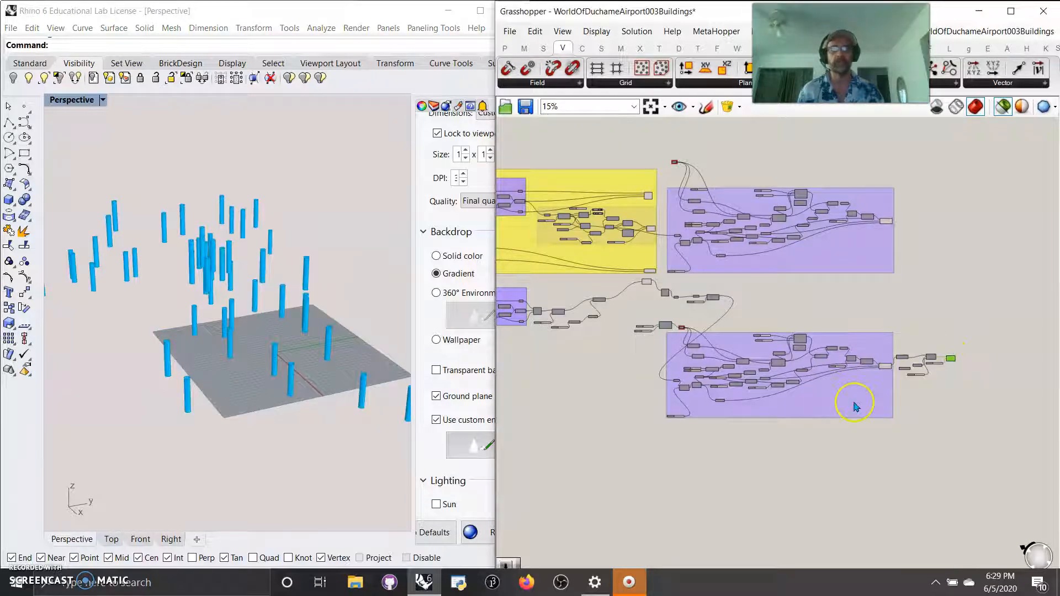
pyautogui.click(254, 407)
pyautogui.moveTo(254, 407); pyautogui.dragTo(255, 386, button='right')
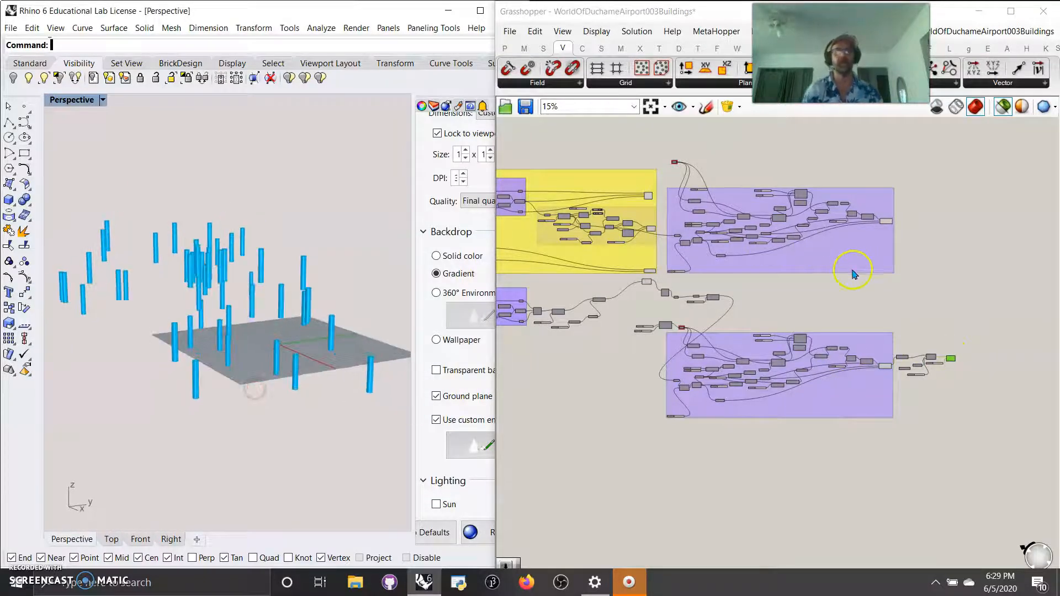
# - Turn off previewing only selected objects and add the yellow group's hanging-curve output component to the selection
pyautogui.click(1003, 110)
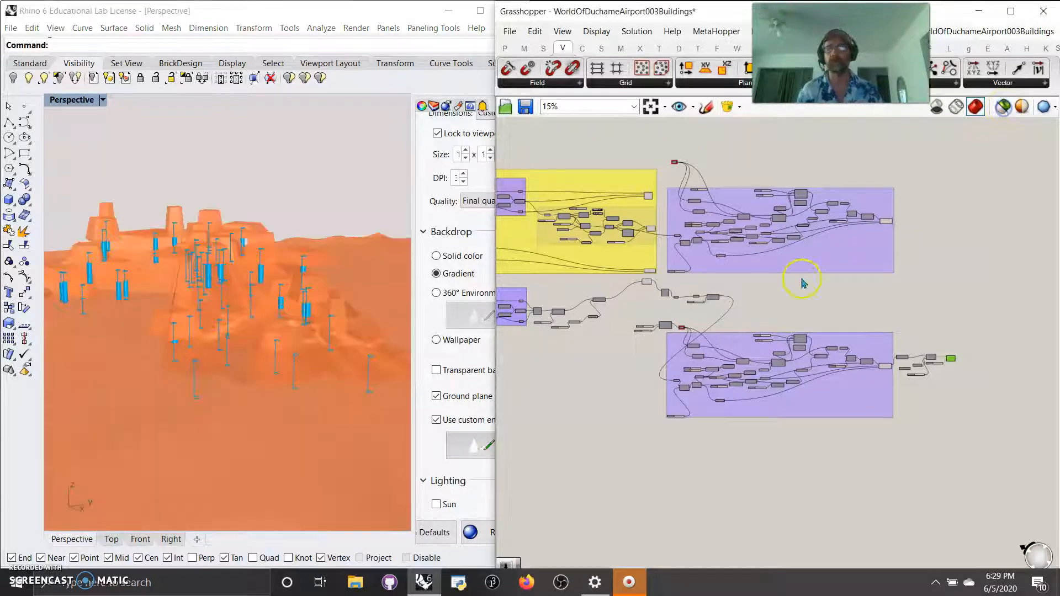
pyautogui.click(244, 192)
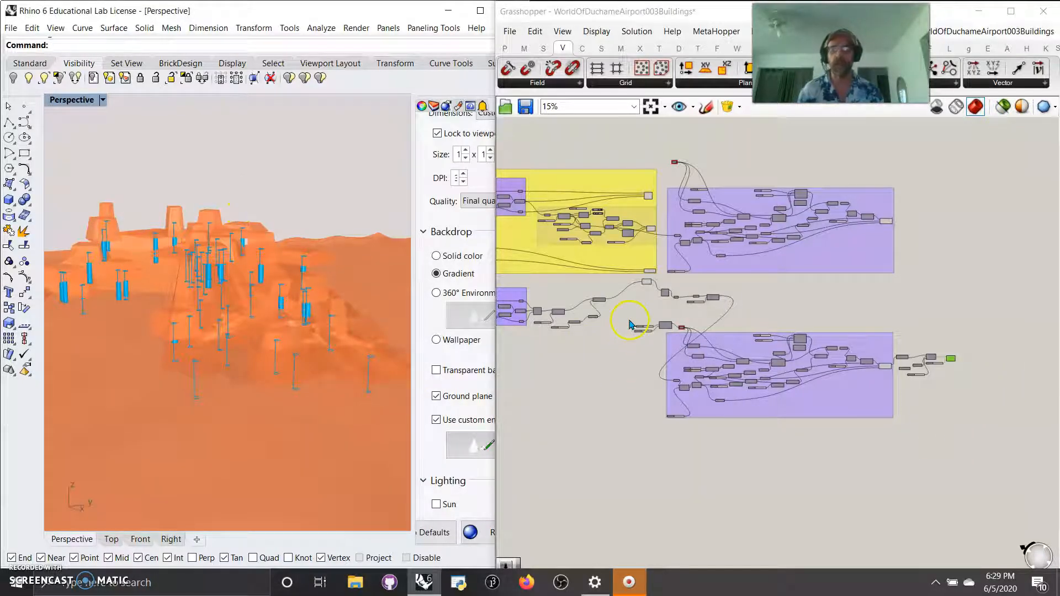
pyautogui.click(650, 231)
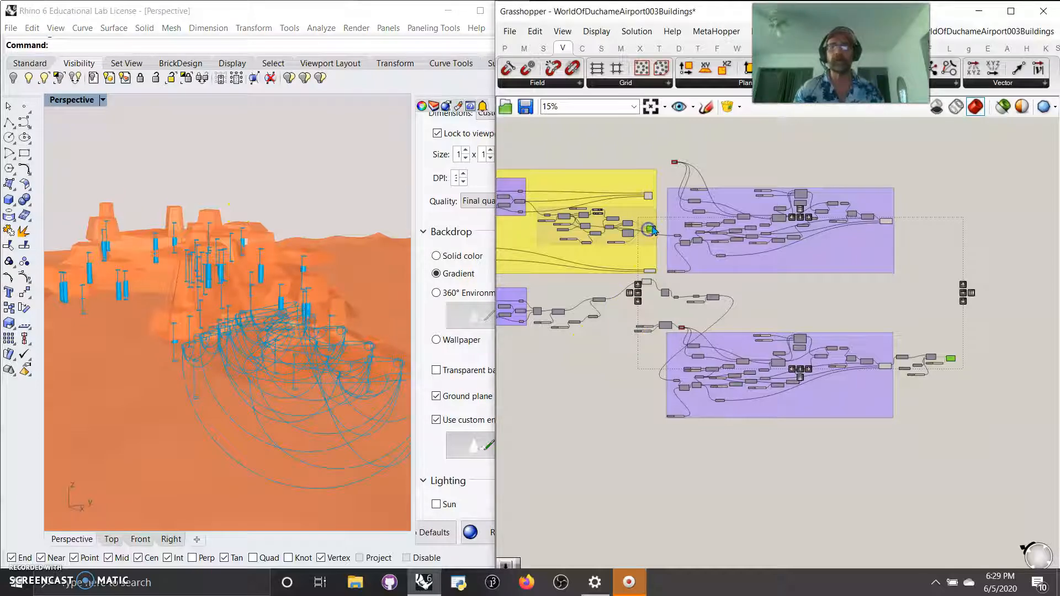
# - Add the yellow group's upper output component and the component just below the group to the selection, and show all four Rhino viewports
pyautogui.keyDown('shift'); pyautogui.click(650, 195); pyautogui.keyUp('shift')
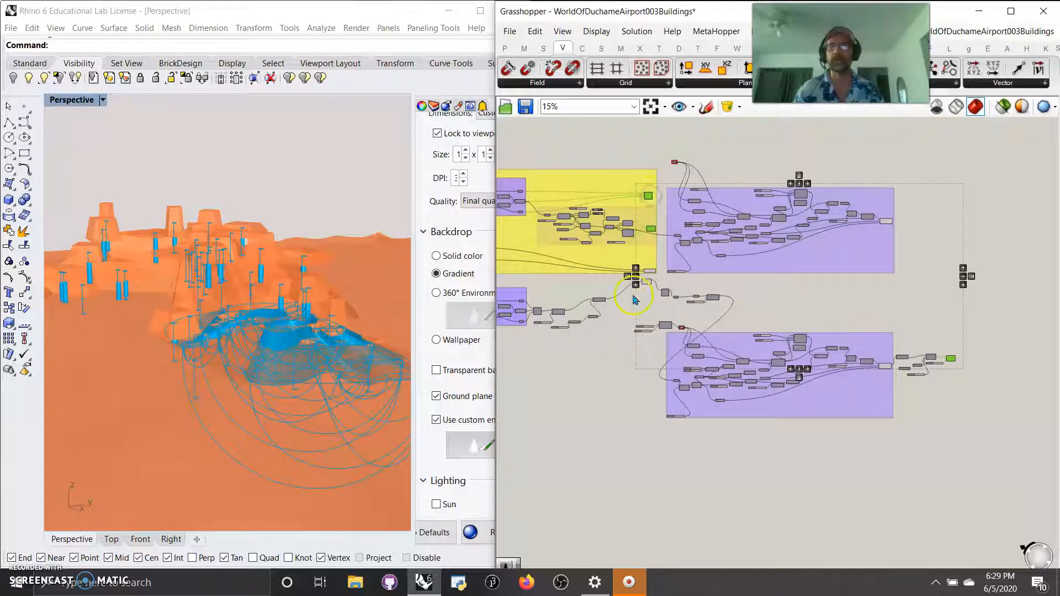
pyautogui.keyDown('shift'); pyautogui.click(644, 283); pyautogui.keyUp('shift')
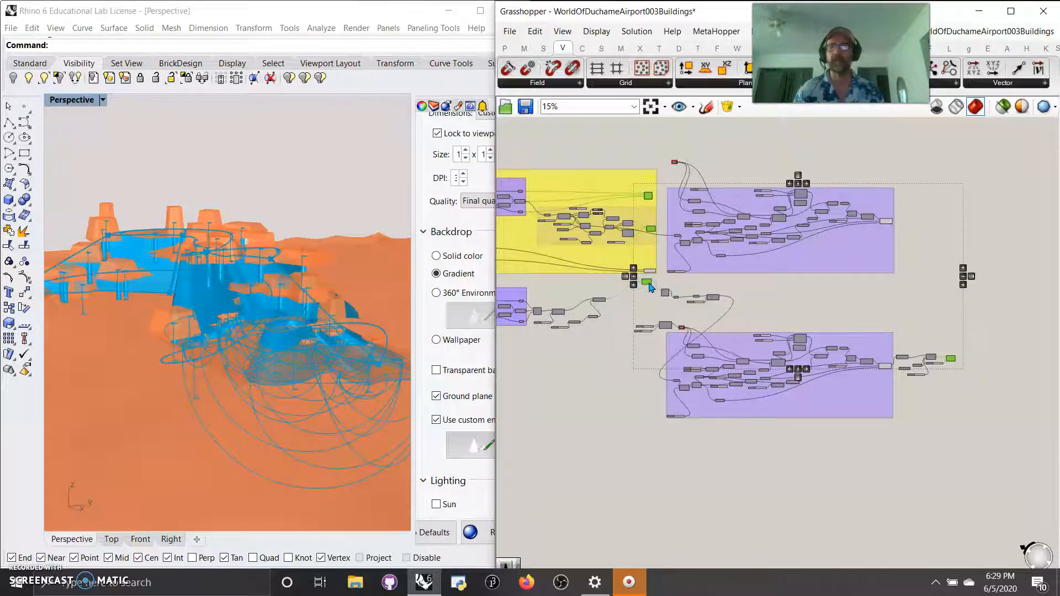
pyautogui.doubleClick(72, 100)
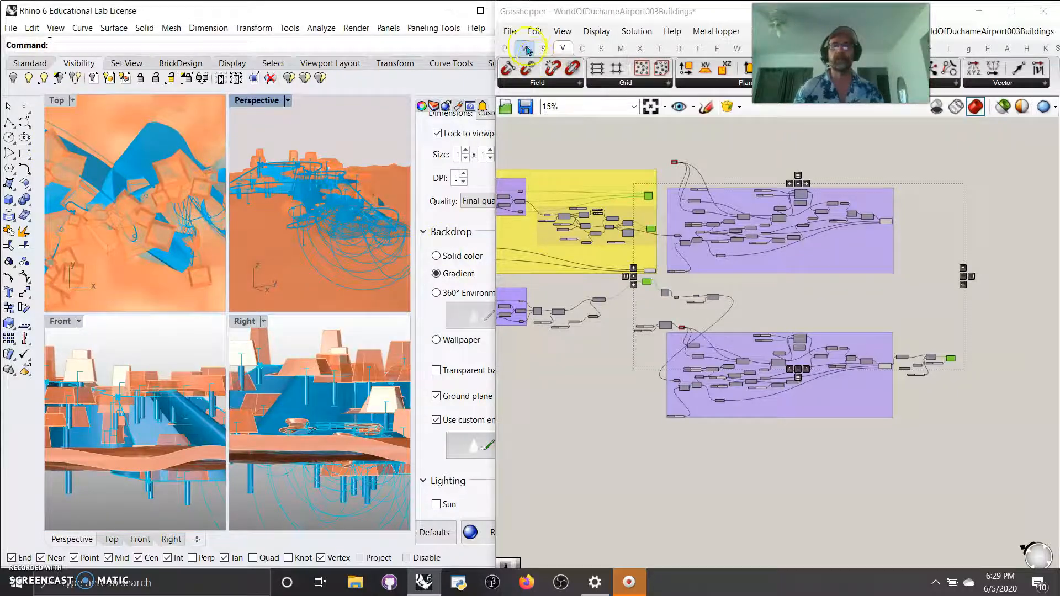
# - Minimize the Grasshopper window and widen the Rhino window across the screen
pyautogui.click(966, 33)
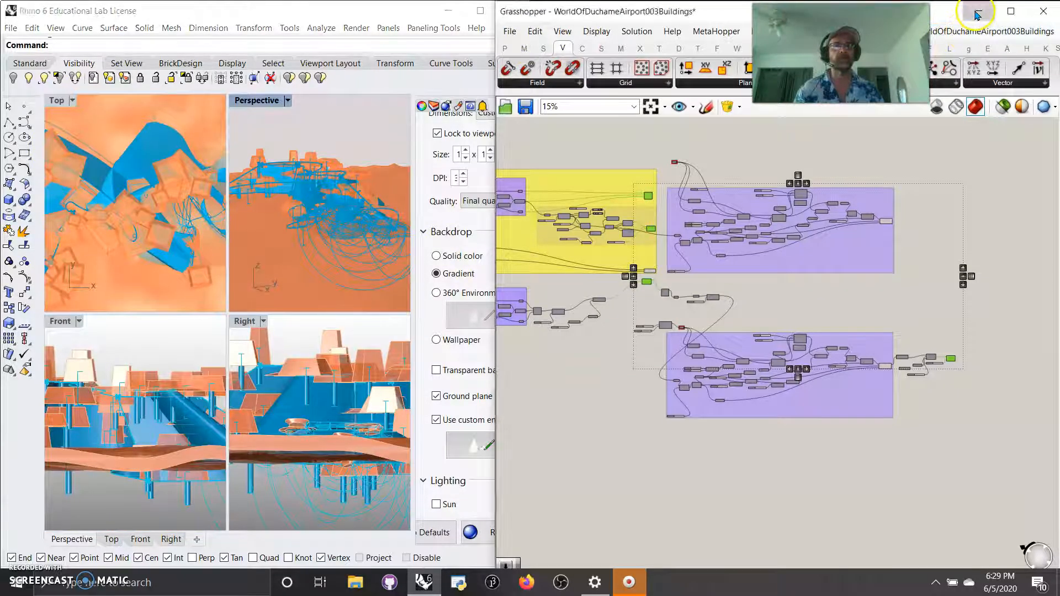
pyautogui.click(979, 11)
pyautogui.moveTo(530, 237); pyautogui.dragTo(1055, 276)
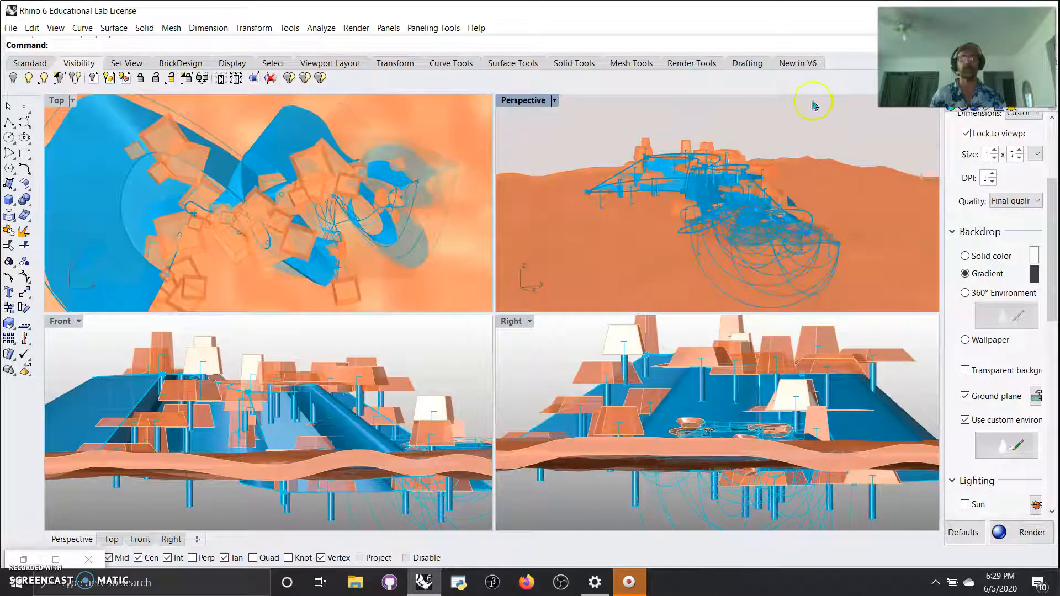
# - Set the Perspective and Top viewports to the Rendered display mode, with the whole building cluster in the plan view
pyautogui.click(539, 100)
pyautogui.click(528, 160)
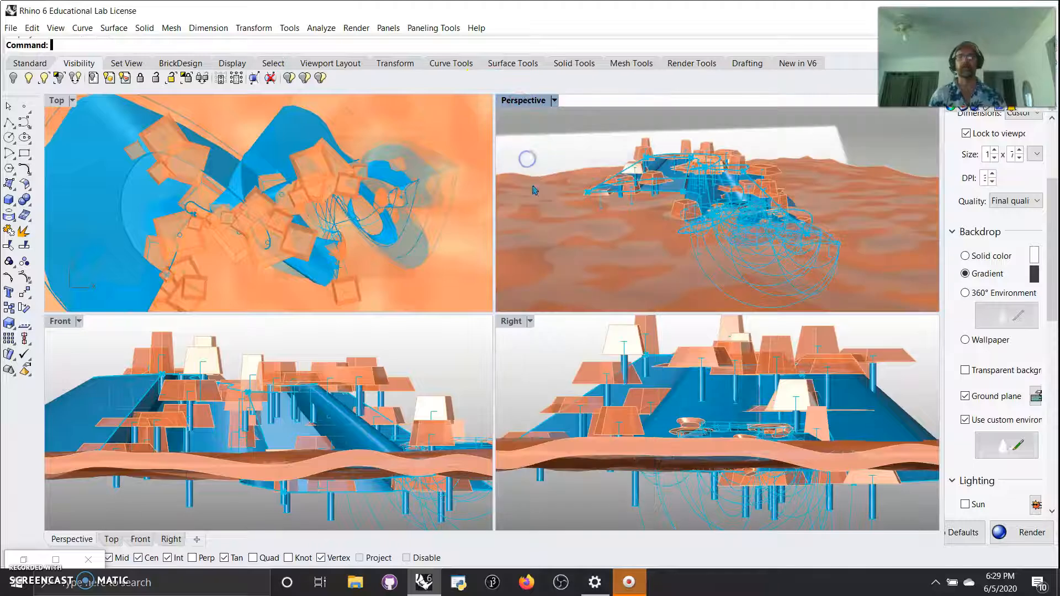
pyautogui.click(71, 100)
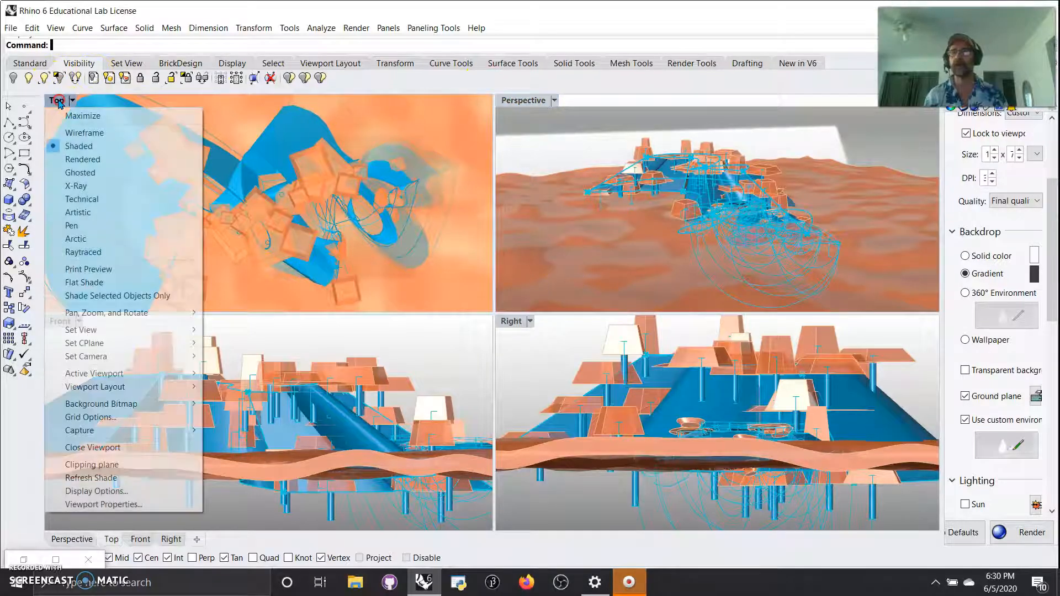
pyautogui.click(66, 159)
pyautogui.scroll(-6, 270, 240)
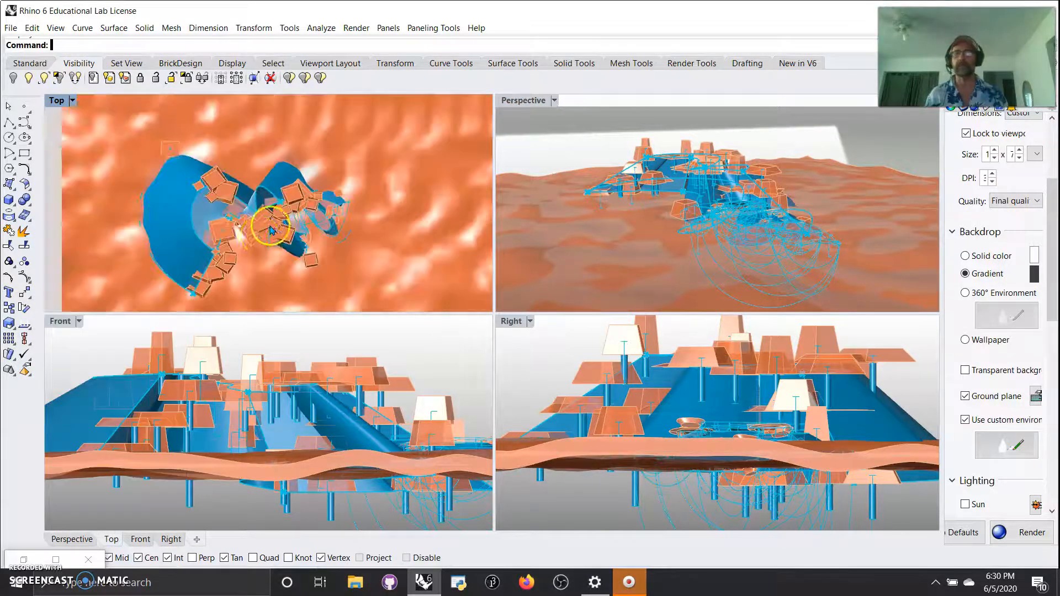
pyautogui.scroll(6, 238, 246)
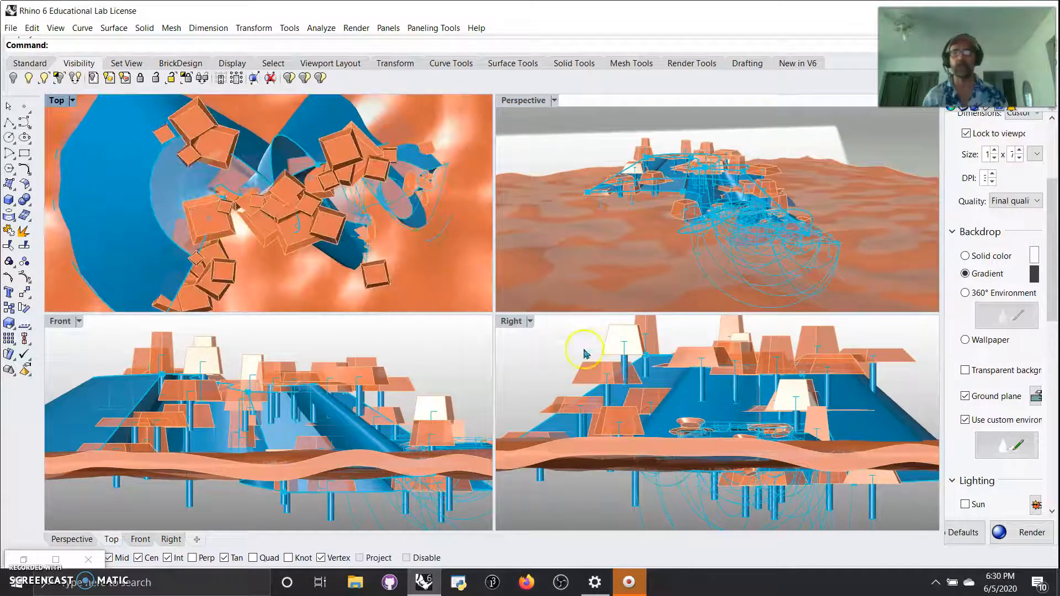
# - Change the Right viewport to a display mode with a plain off-white background and center the buildings in it
pyautogui.click(513, 322)
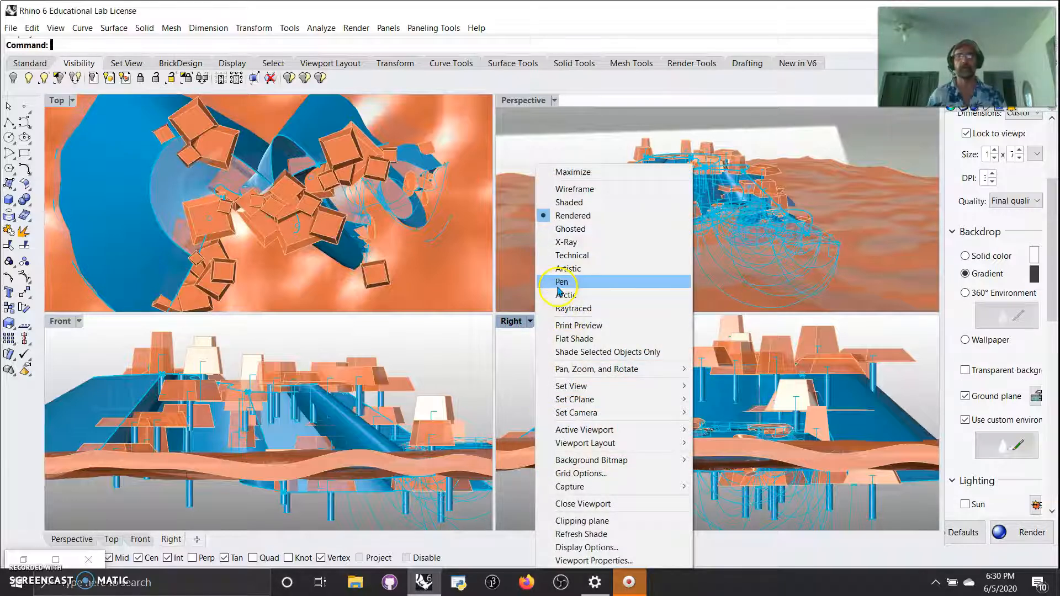
pyautogui.click(568, 308)
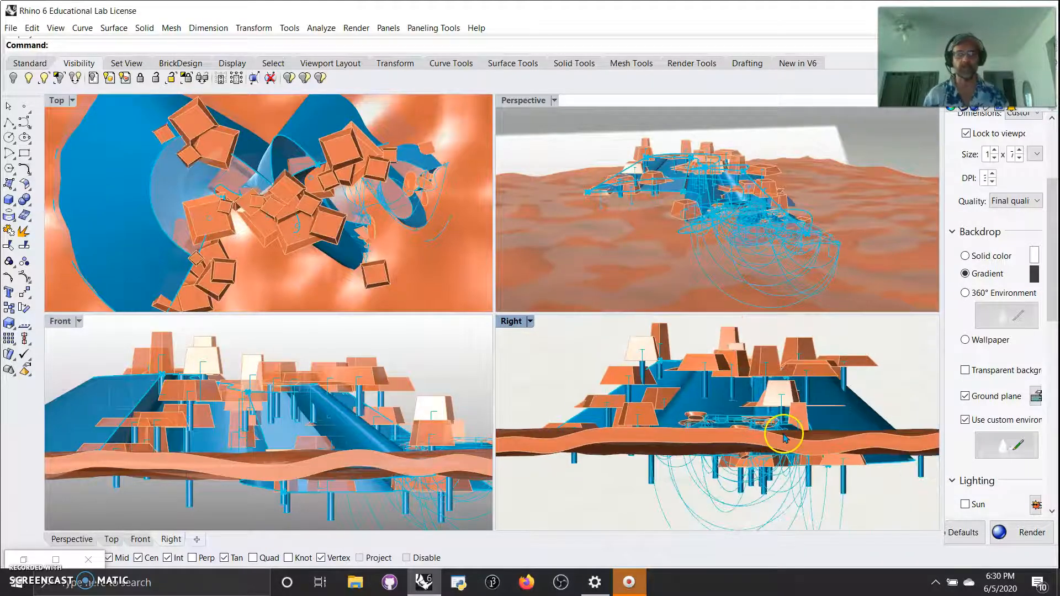
pyautogui.moveTo(784, 434); pyautogui.dragTo(763, 439, button='right')
# - Set the Front viewport to the Artistic display mode and fit the full landform and hanging curves in it
pyautogui.click(51, 325)
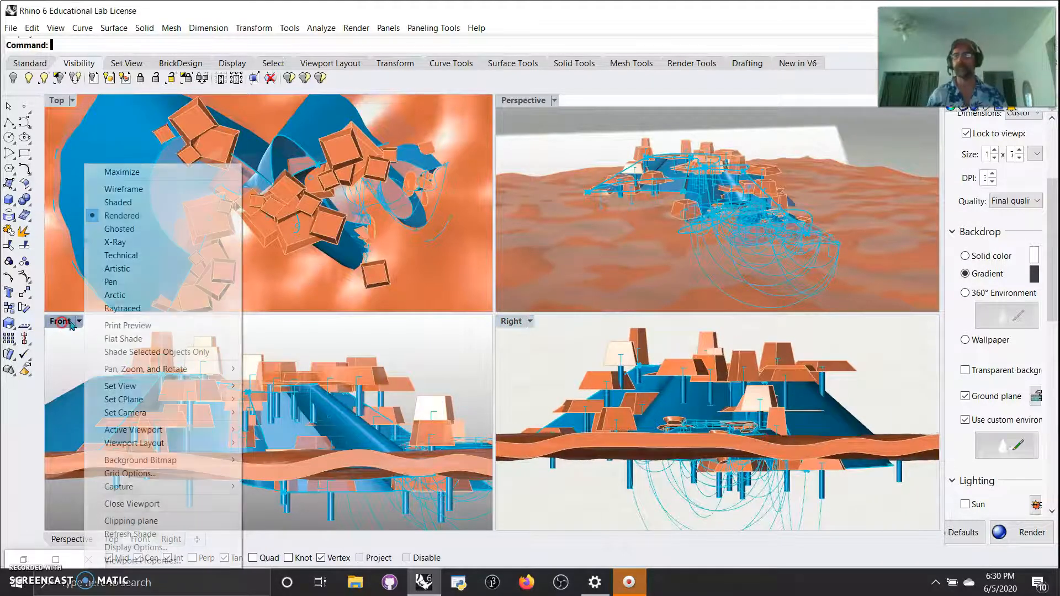
pyautogui.click(125, 266)
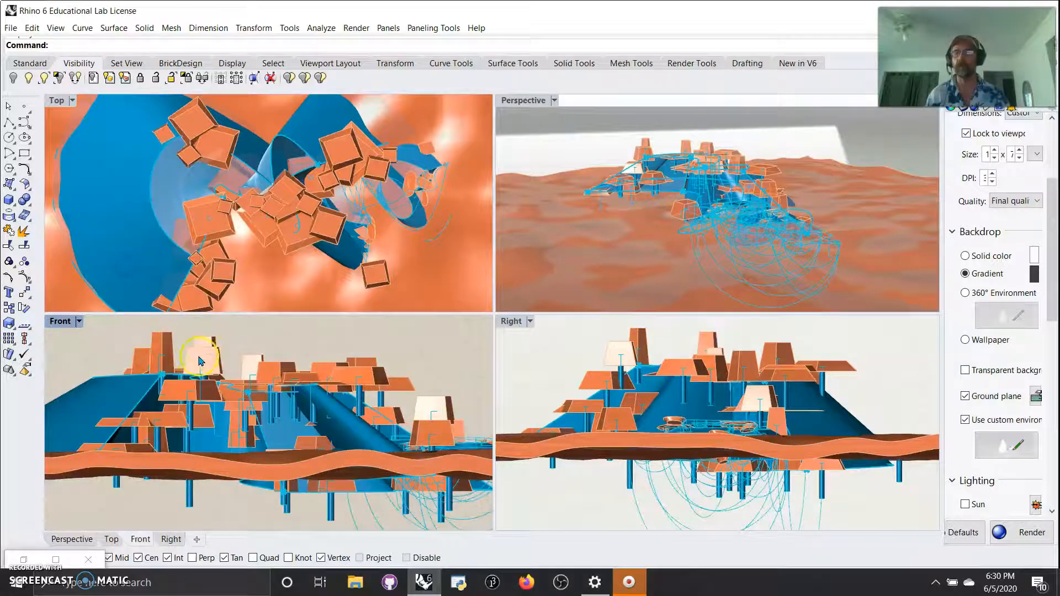
pyautogui.scroll(-3, 235, 425)
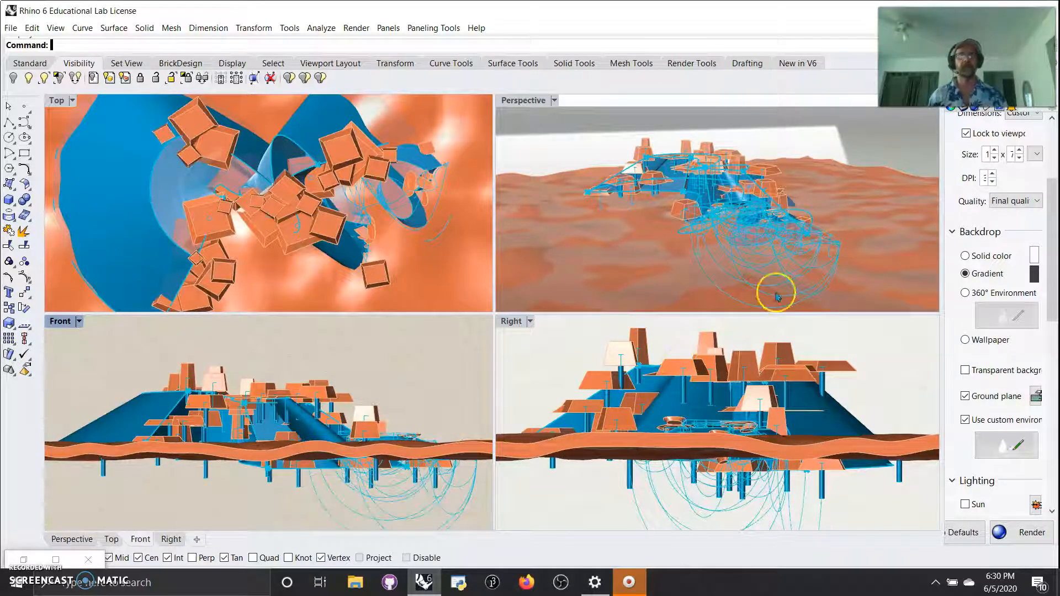